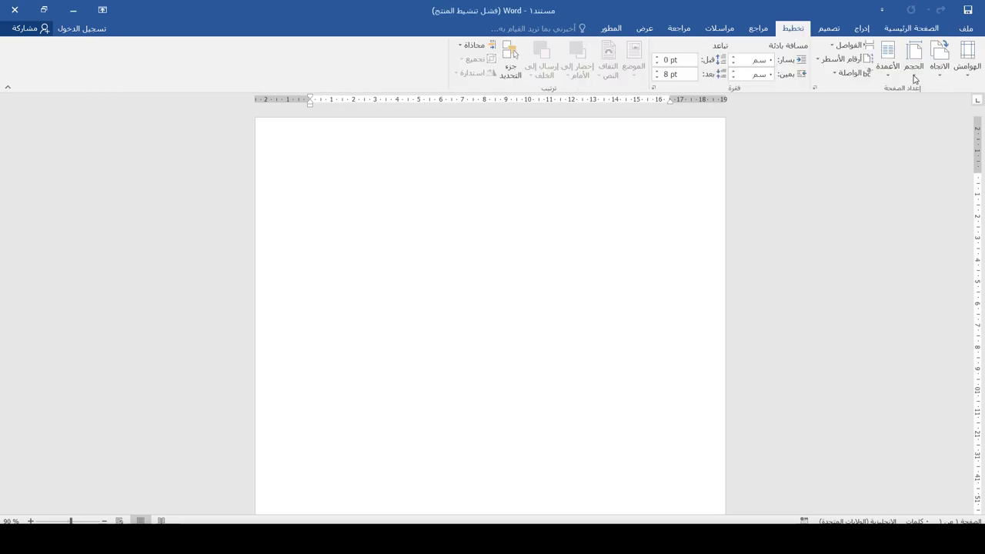
- Set a custom paper size of 5.5 cm wide by 9 cm tall
{"action": "left_click", "coordinate": [913, 62]}
{"action": "left_click", "coordinate": [897, 146]}
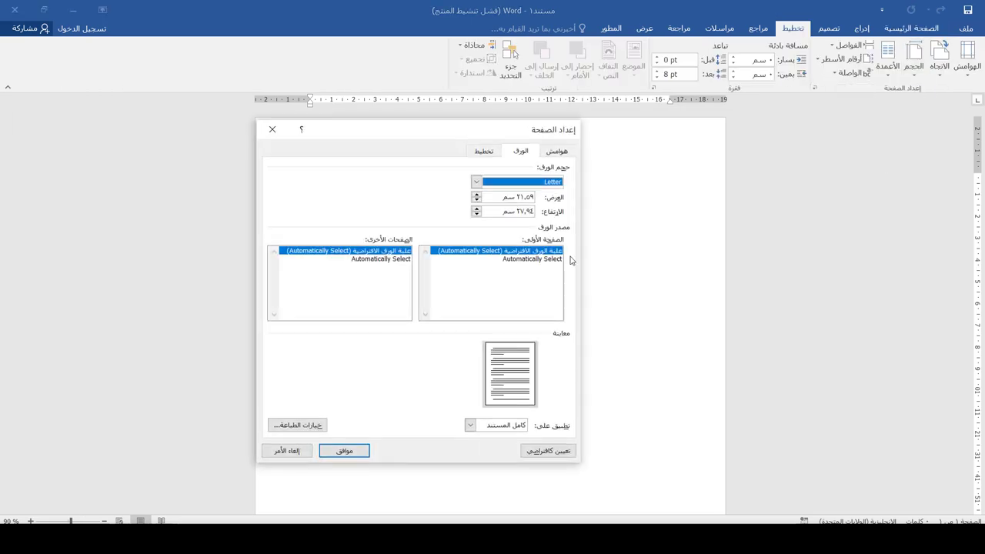
{"action": "double_click", "coordinate": [494, 200]}
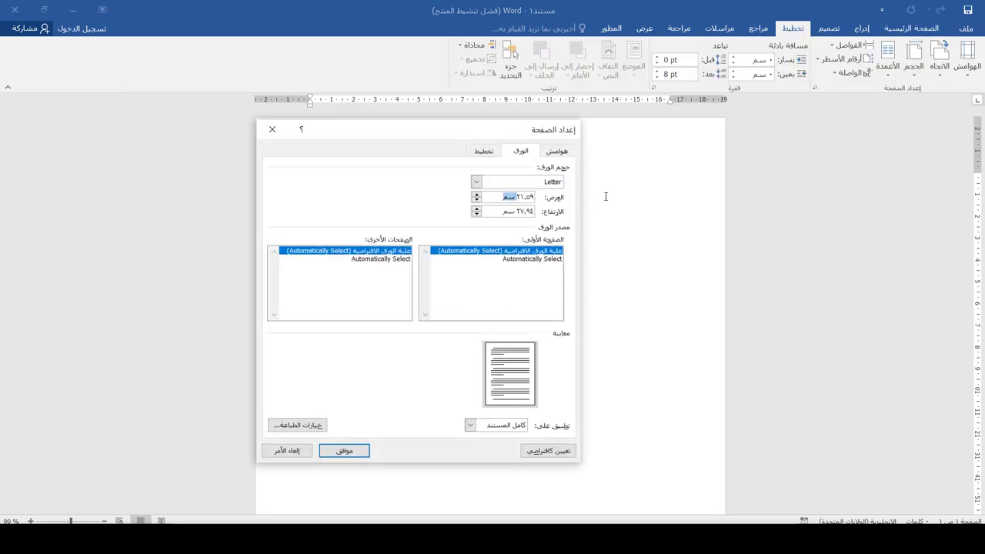
{"action": "type", "text": "21.59"}
{"action": "left_click_drag", "start_coordinate": [534, 211], "coordinate": [497, 213]}
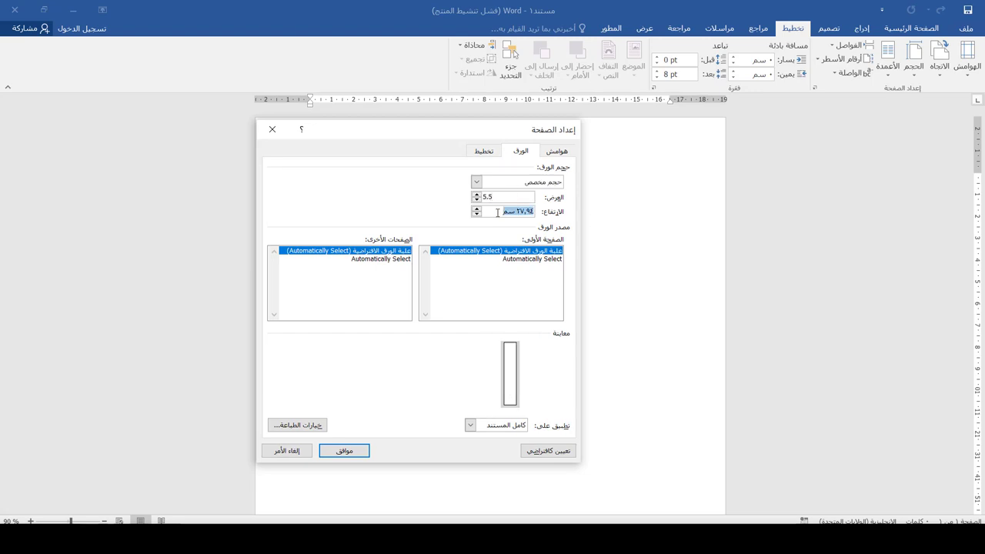
{"action": "type", "text": "9"}
{"action": "left_click", "coordinate": [344, 451]}
- Reduce the page margins to 0 cm and apply the card layout
{"action": "left_click", "coordinate": [501, 305]}
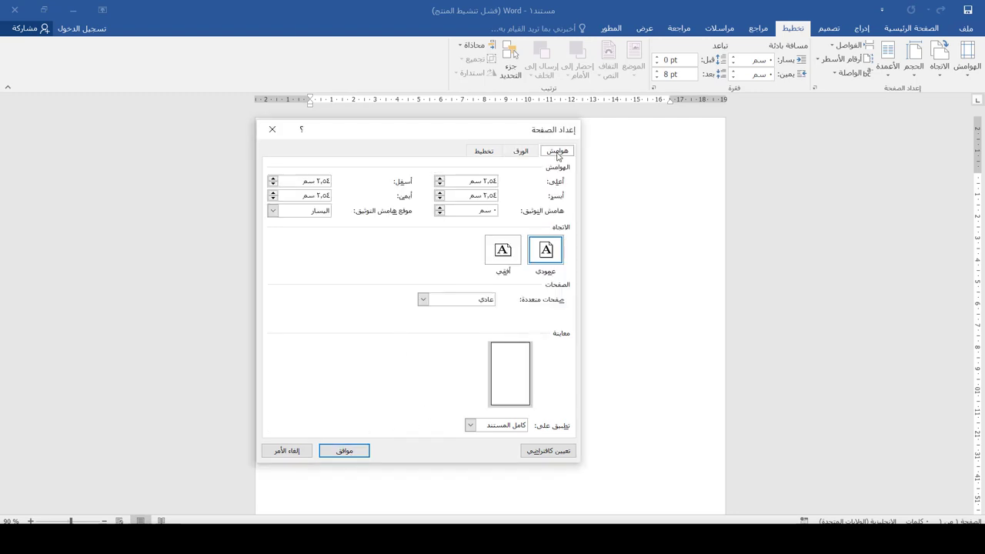
{"action": "left_click", "coordinate": [440, 183]}
{"action": "double_click", "coordinate": [466, 181]}
{"action": "type", "text": "0"}
{"action": "left_click", "coordinate": [440, 198]}
{"action": "left_click", "coordinate": [440, 199]}
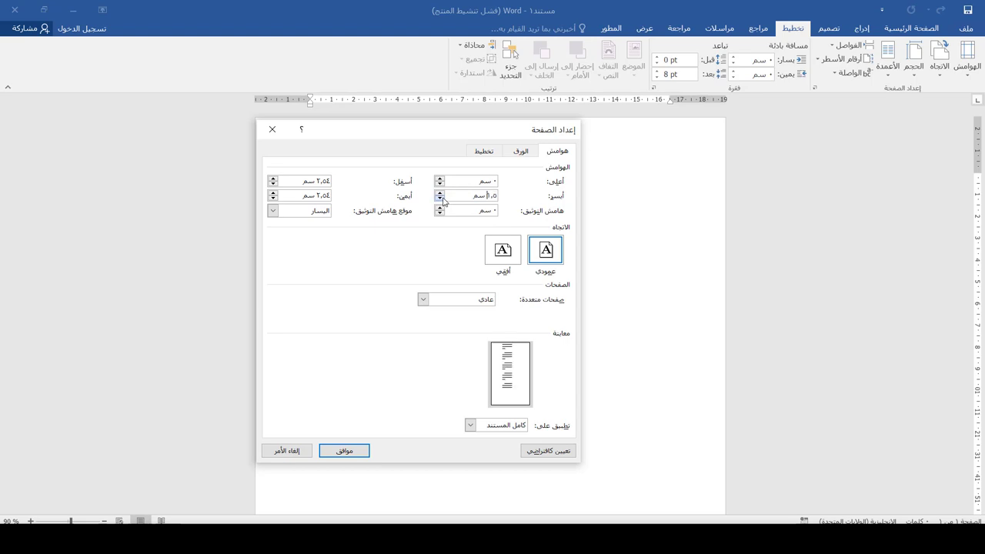
{"action": "left_click", "coordinate": [522, 151]}
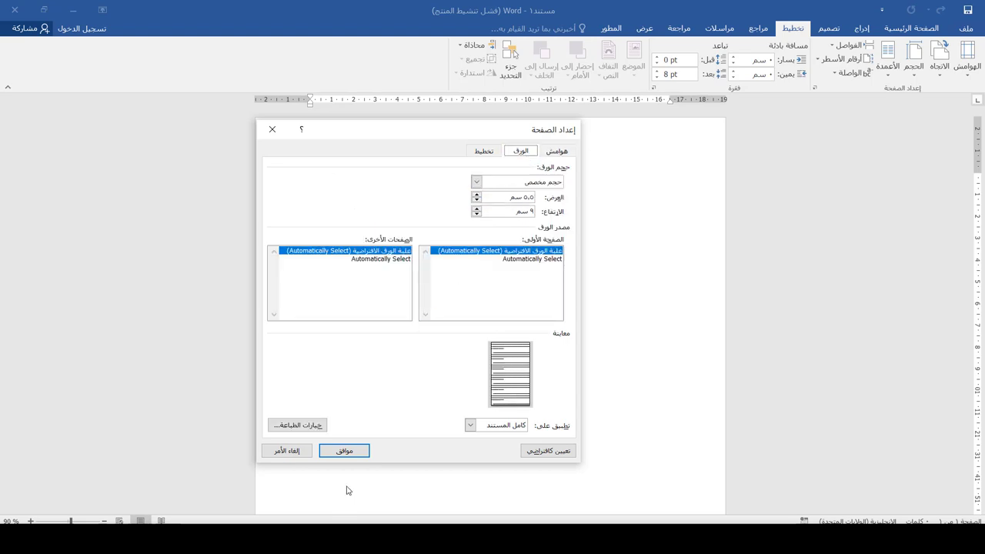
{"action": "left_click", "coordinate": [344, 451]}
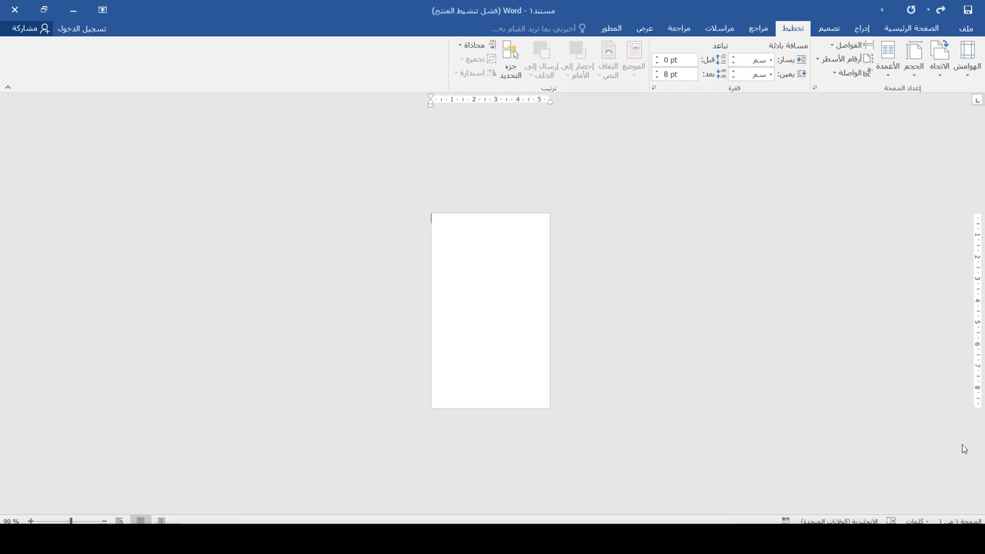
- Draw a rectangle over the top of the card, stretched to its right edge
{"action": "left_click", "coordinate": [862, 28]}
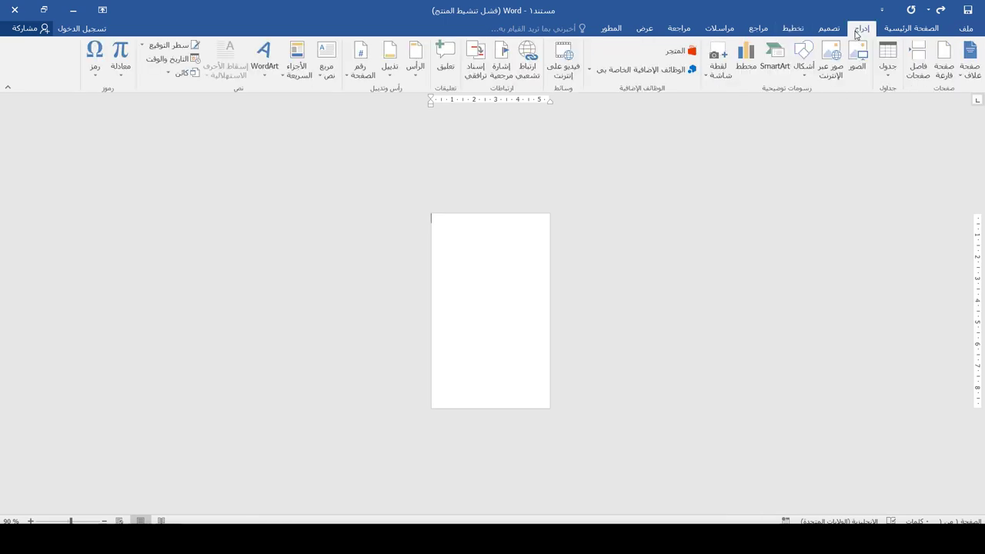
{"action": "left_click", "coordinate": [803, 55]}
{"action": "left_click", "coordinate": [772, 106]}
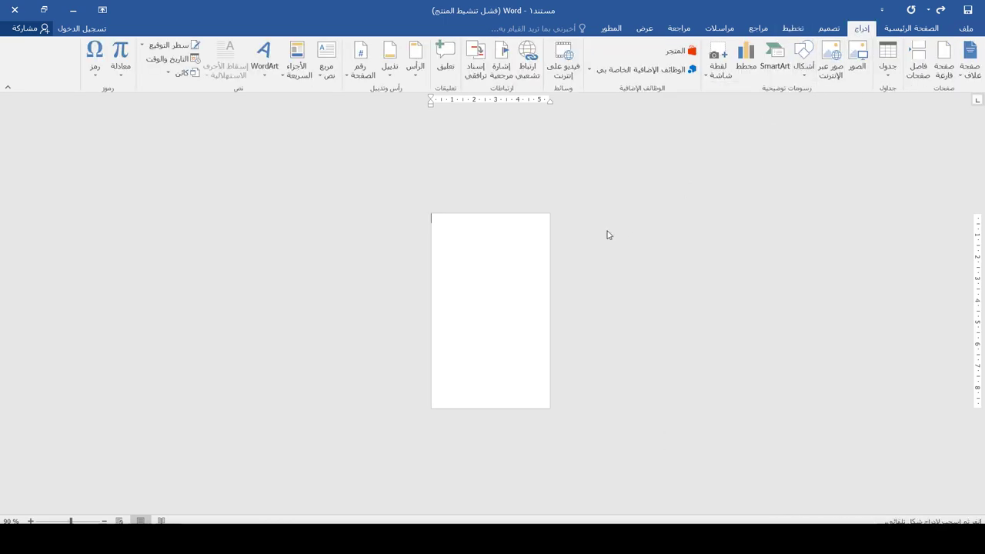
{"action": "left_click_drag", "start_coordinate": [542, 214], "coordinate": [428, 371]}
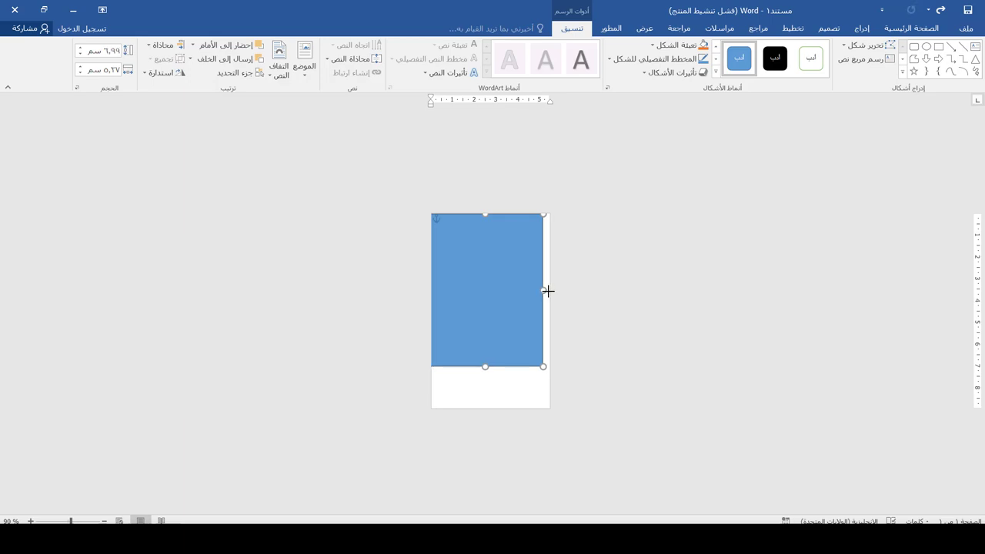
{"action": "left_click_drag", "start_coordinate": [544, 292], "coordinate": [555, 292]}
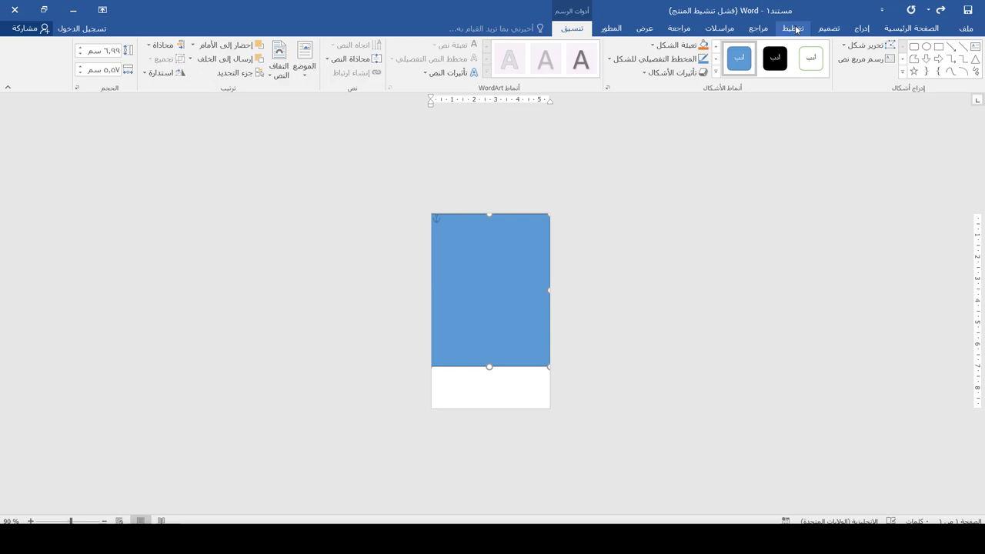
- Widen the page to 6 cm
{"action": "left_click", "coordinate": [796, 28]}
{"action": "key", "text": "Escape"}
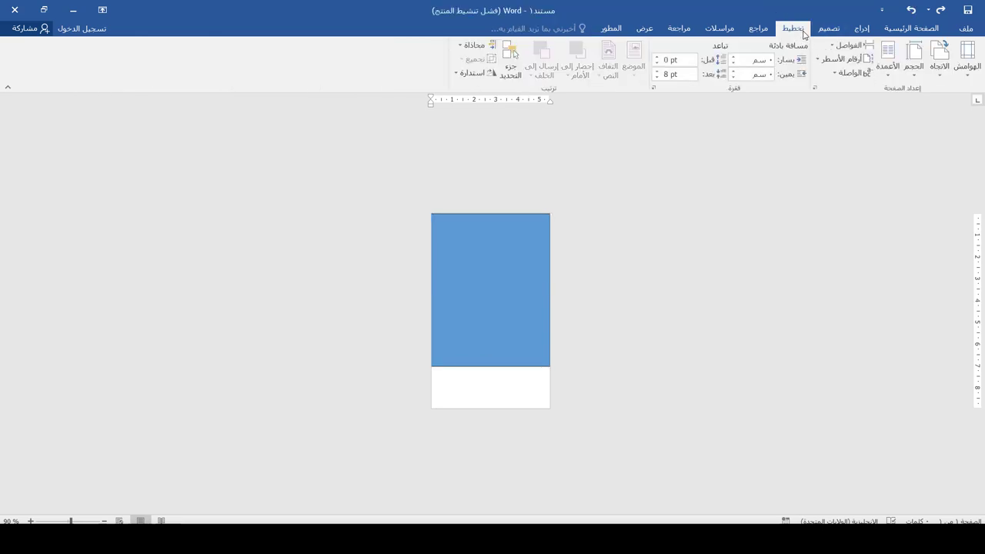
{"action": "left_click", "coordinate": [914, 60]}
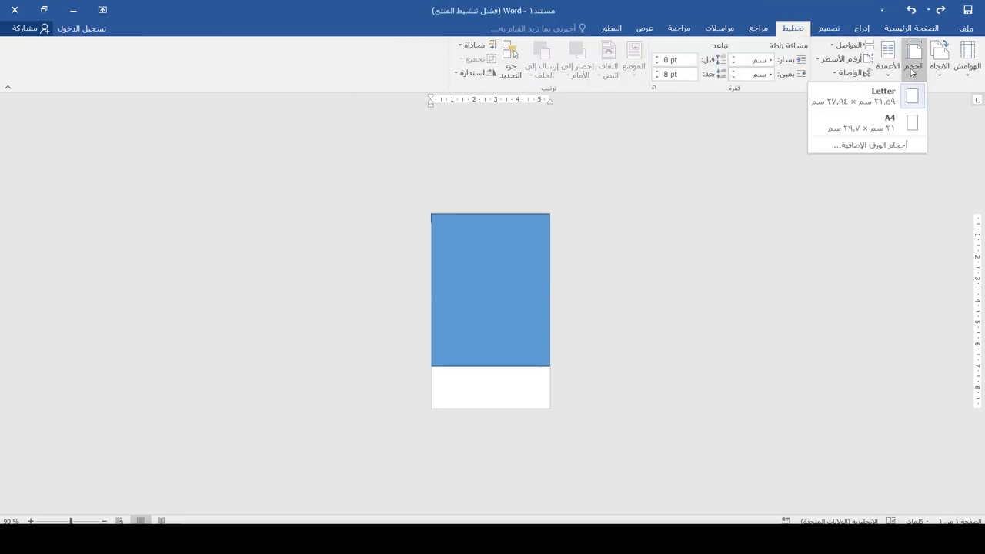
{"action": "left_click", "coordinate": [886, 145]}
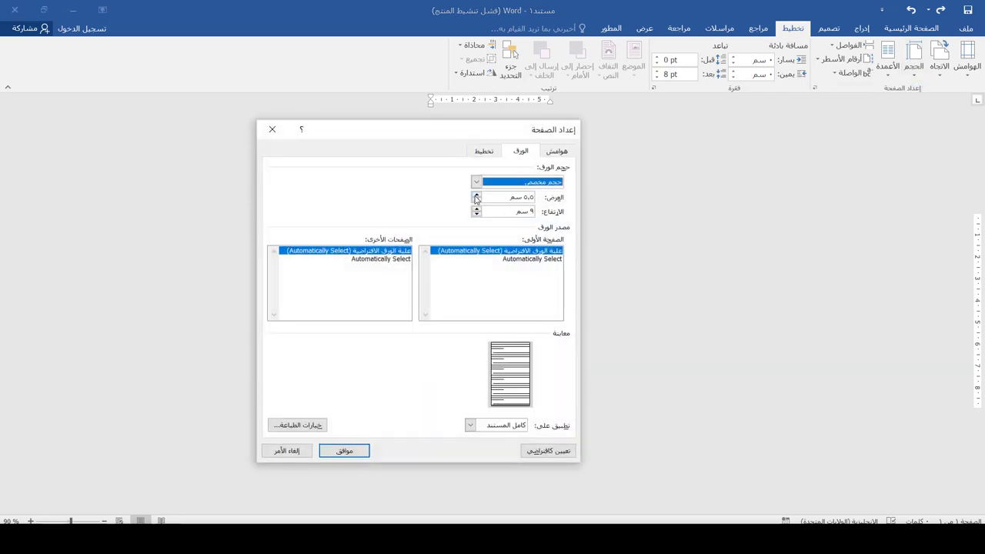
{"action": "left_click", "coordinate": [475, 195]}
{"action": "left_click", "coordinate": [476, 195]}
{"action": "left_click", "coordinate": [476, 195]}
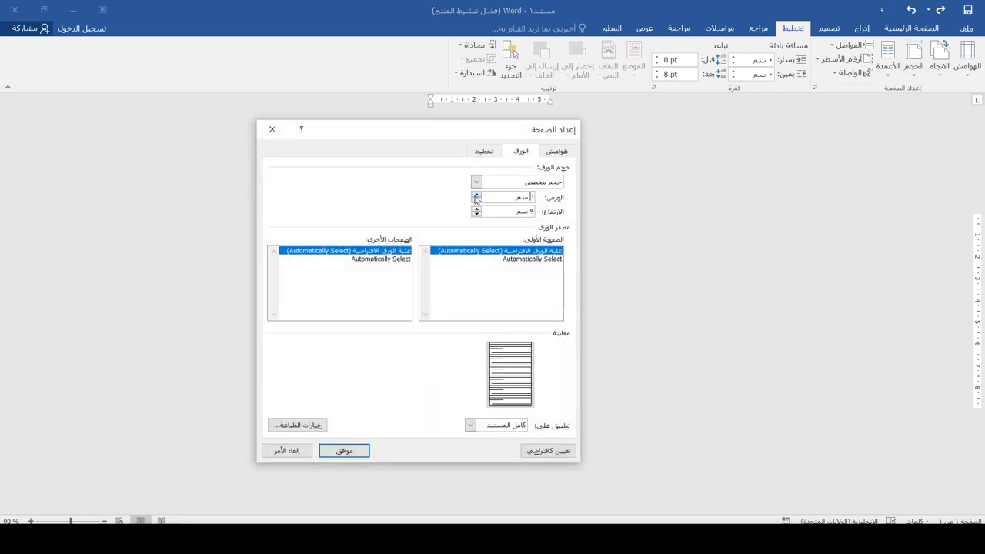
{"action": "left_click", "coordinate": [344, 450]}
- Fill the rectangle with dark charcoal (Black, Text 1, Lighter 15%)
{"action": "left_click", "coordinate": [497, 362]}
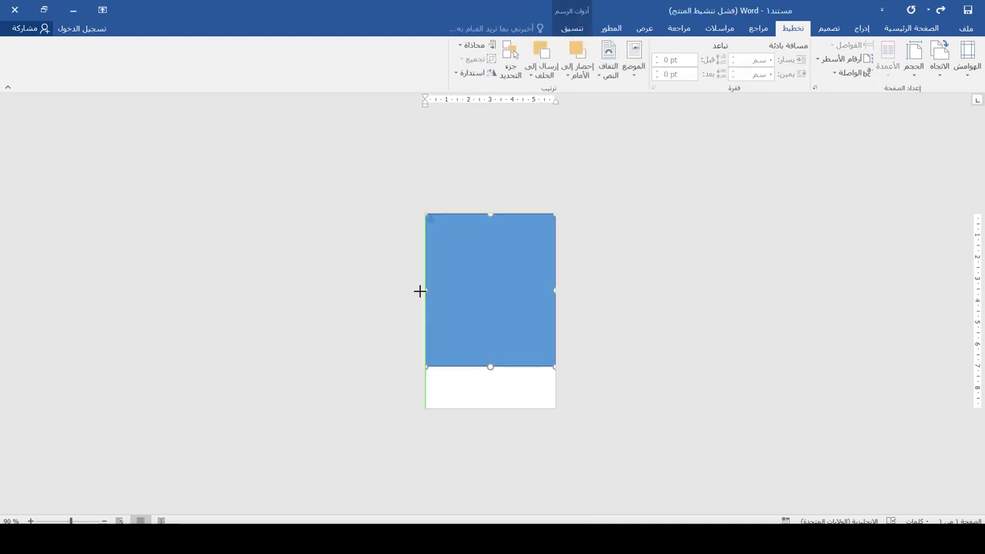
{"action": "left_click", "coordinate": [572, 28]}
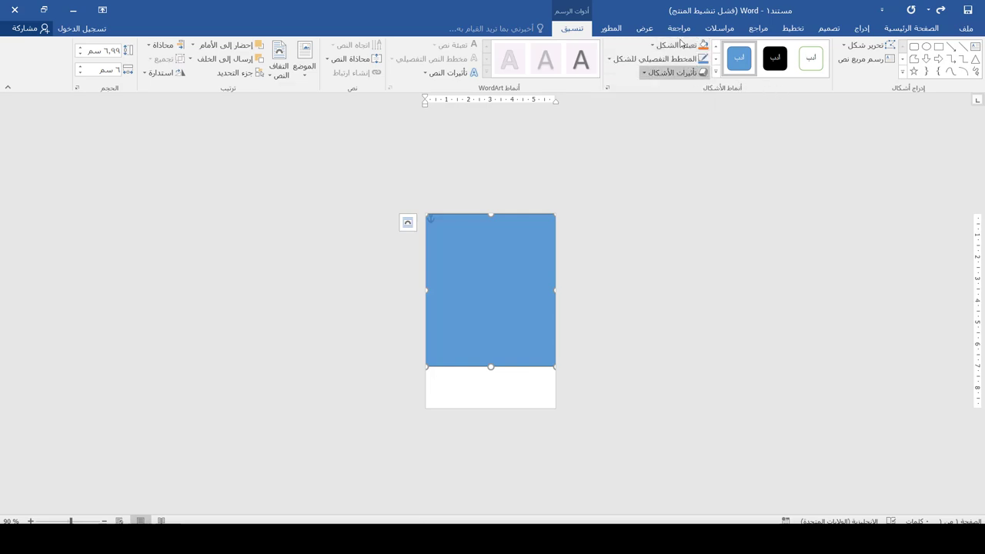
{"action": "left_click", "coordinate": [679, 45]}
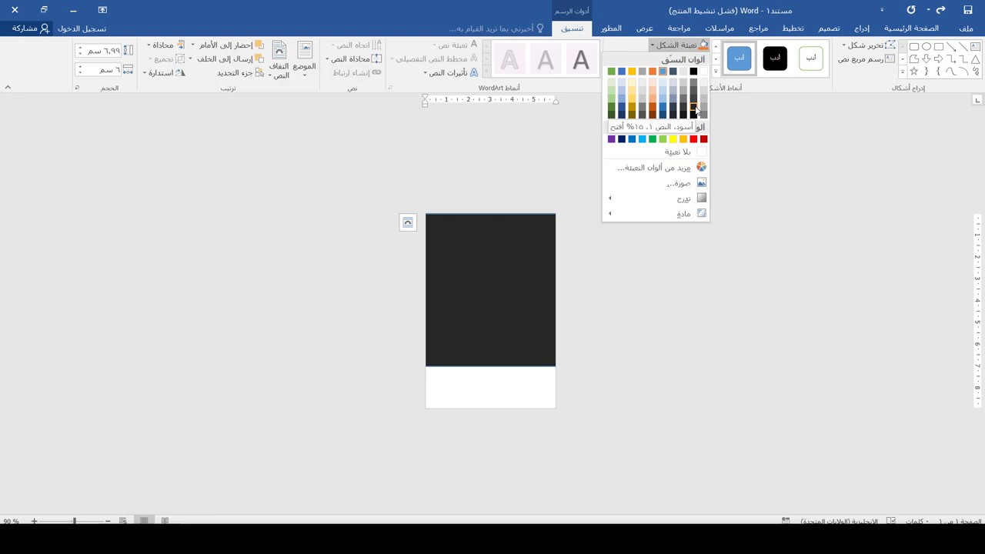
{"action": "left_click", "coordinate": [695, 110]}
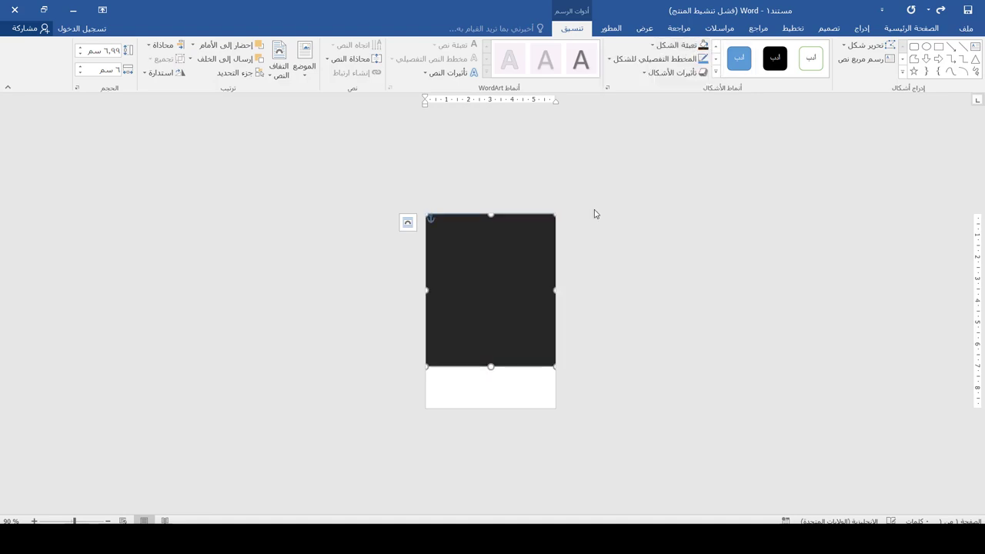
{"action": "left_click", "coordinate": [676, 45]}
{"action": "key", "text": "Escape"}
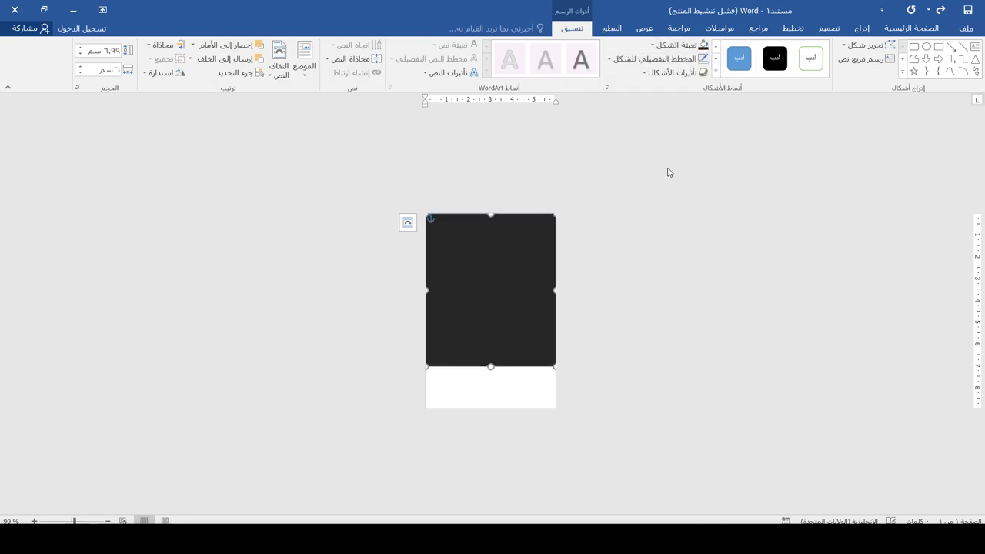
{"action": "left_click", "coordinate": [496, 203]}
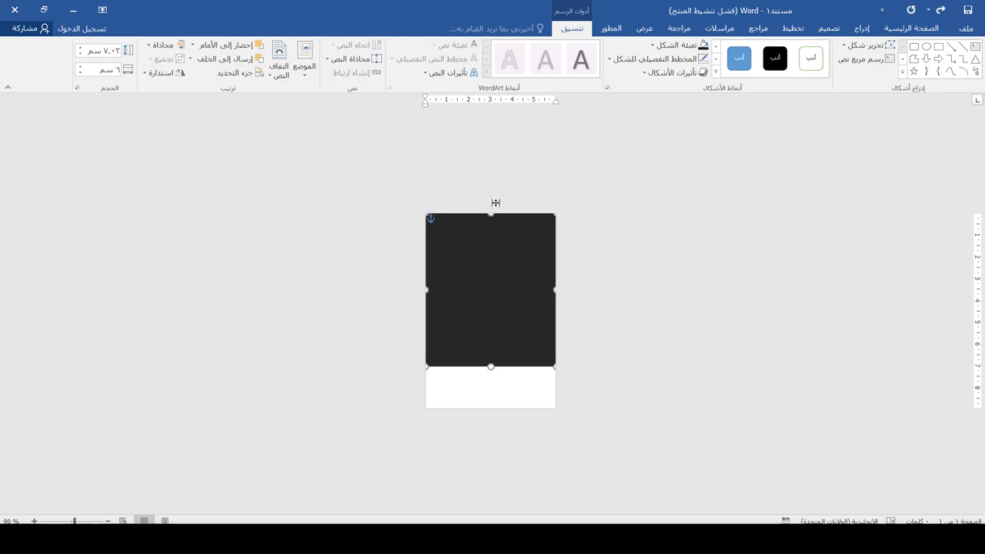
- Draw a yellow-filled rectangle across the bottom of the card, up to the dark block
{"action": "left_click", "coordinate": [863, 29]}
{"action": "left_click", "coordinate": [805, 68]}
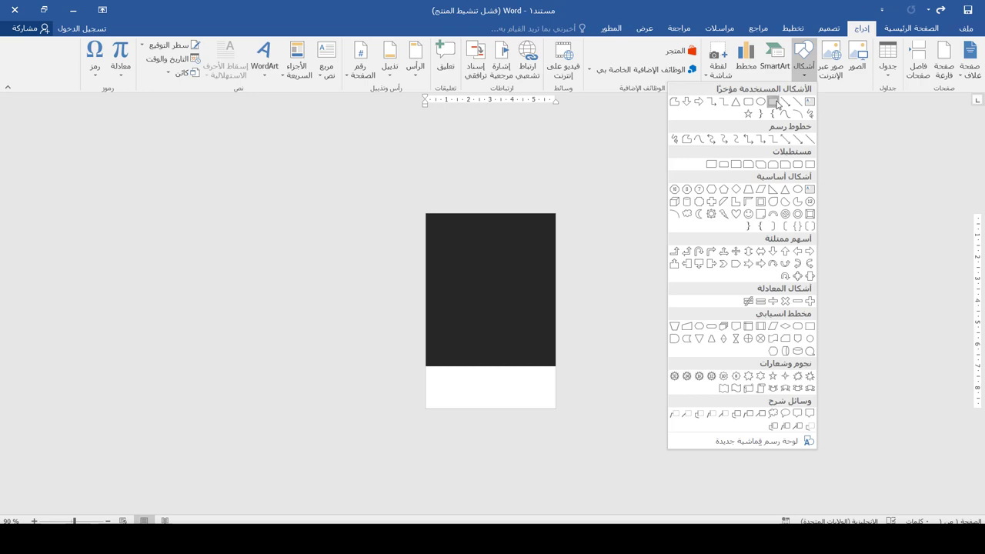
{"action": "left_click", "coordinate": [774, 101]}
{"action": "mouse_move", "coordinate": [425, 375]}
{"action": "left_mouse_down"}
{"action": "mouse_move", "coordinate": [539, 406]}
{"action": "mouse_move", "coordinate": [482, 423]}
{"action": "left_mouse_up"}
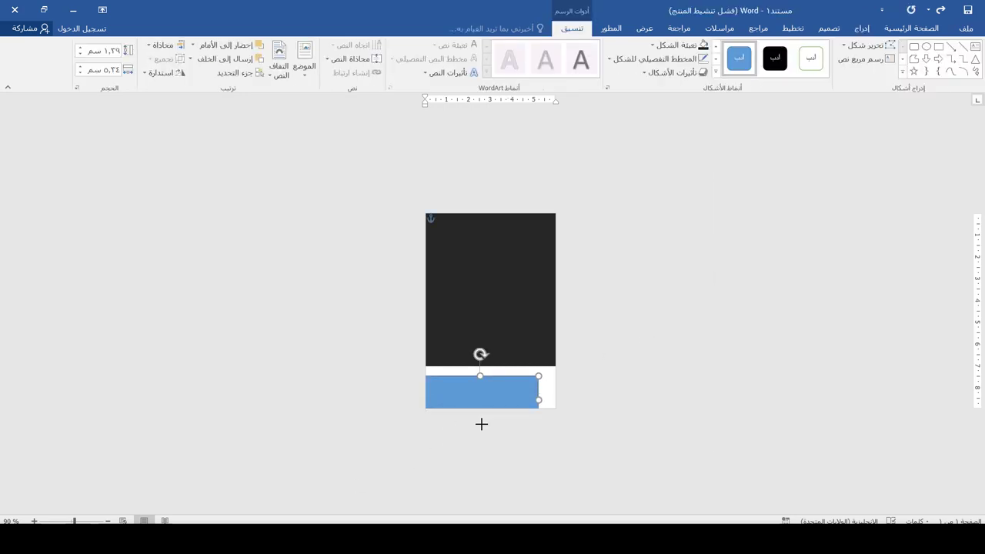
{"action": "left_click_drag", "start_coordinate": [541, 399], "coordinate": [563, 403]}
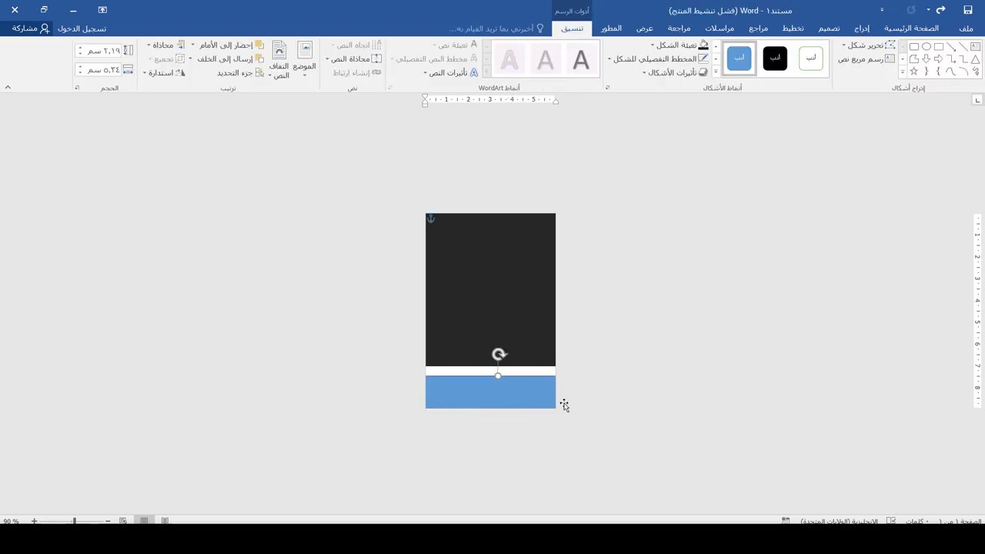
{"action": "left_click_drag", "start_coordinate": [497, 372], "coordinate": [497, 364]}
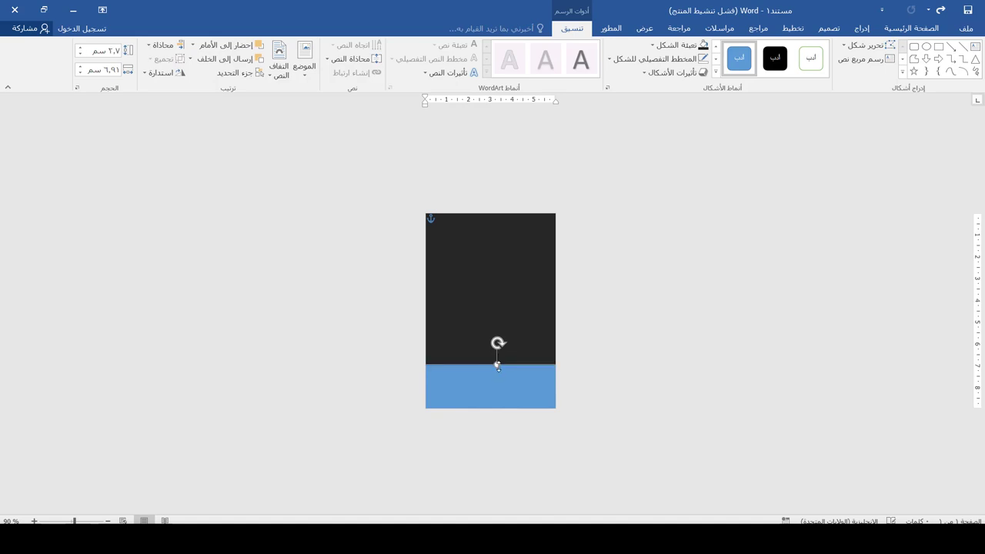
{"action": "left_click", "coordinate": [672, 50]}
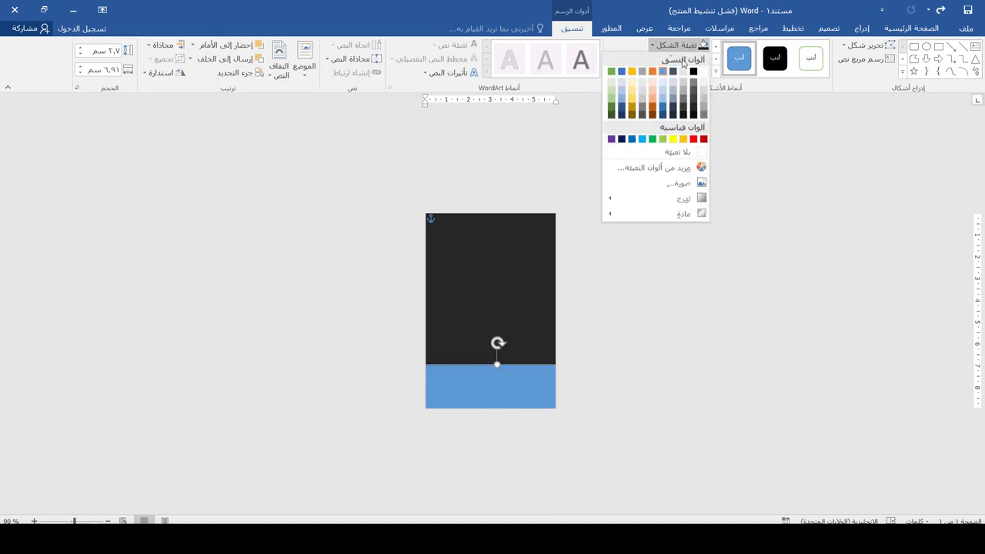
{"action": "left_click", "coordinate": [684, 139]}
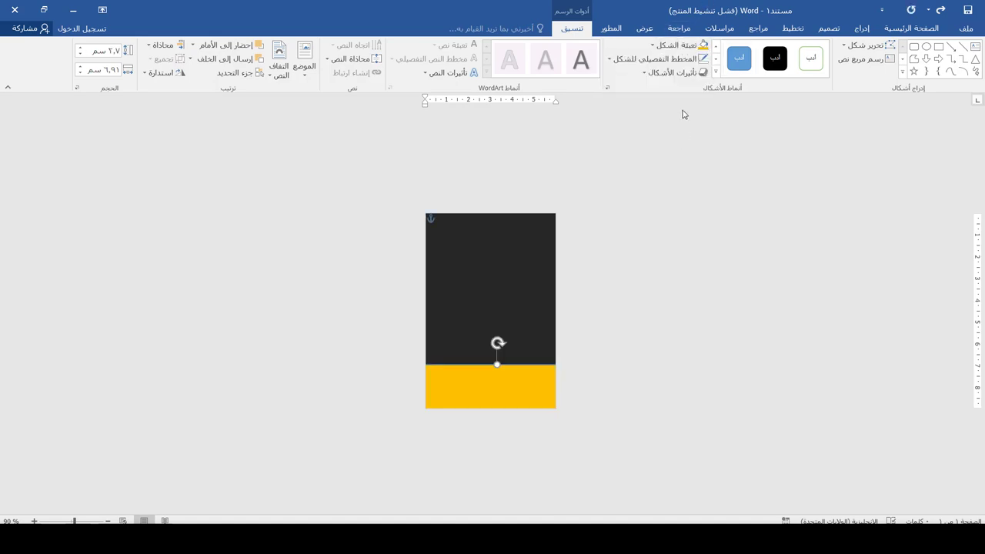
- Give the yellow band a dark-gold outline colour (RGB 168/128/0)
{"action": "left_click", "coordinate": [681, 60]}
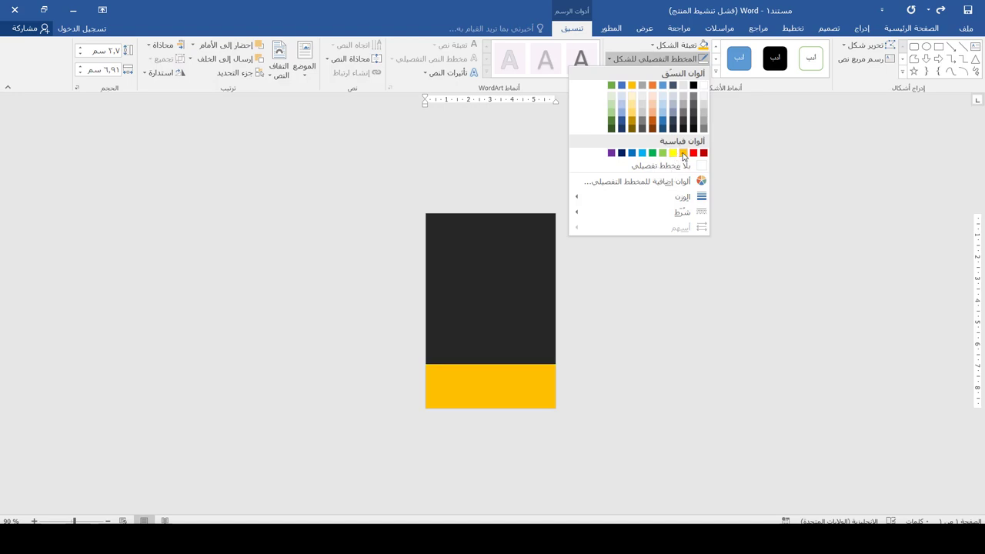
{"action": "left_click", "coordinate": [683, 153]}
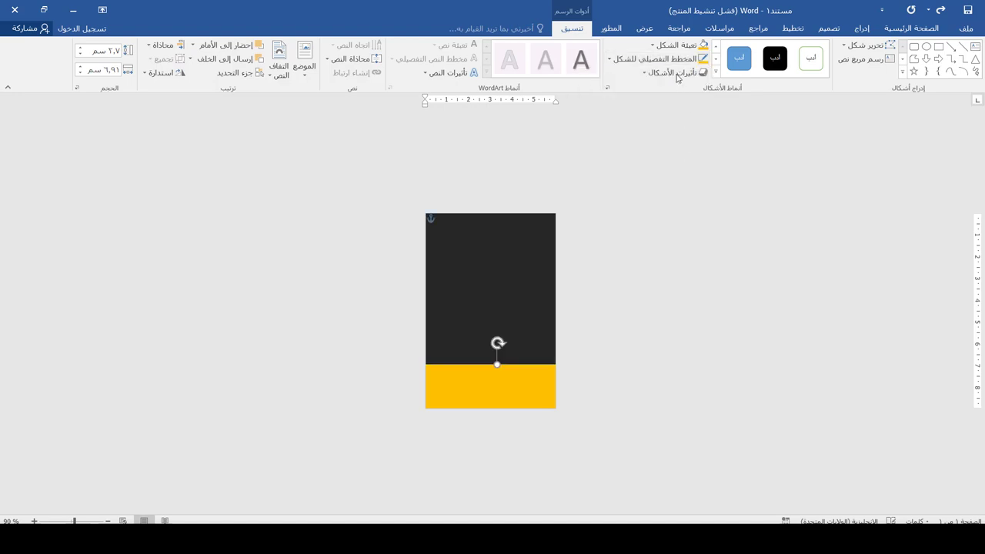
{"action": "left_click", "coordinate": [655, 59]}
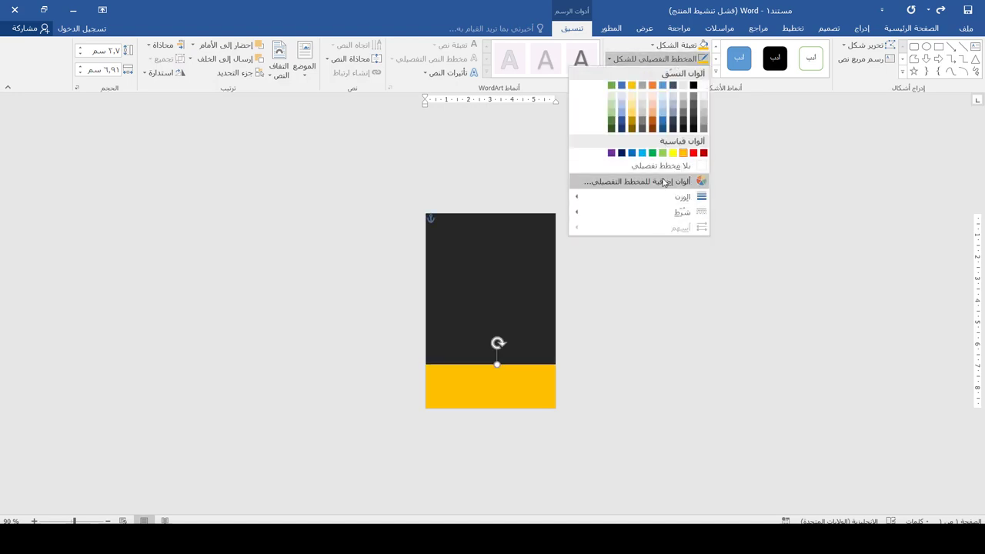
{"action": "left_click", "coordinate": [664, 183]}
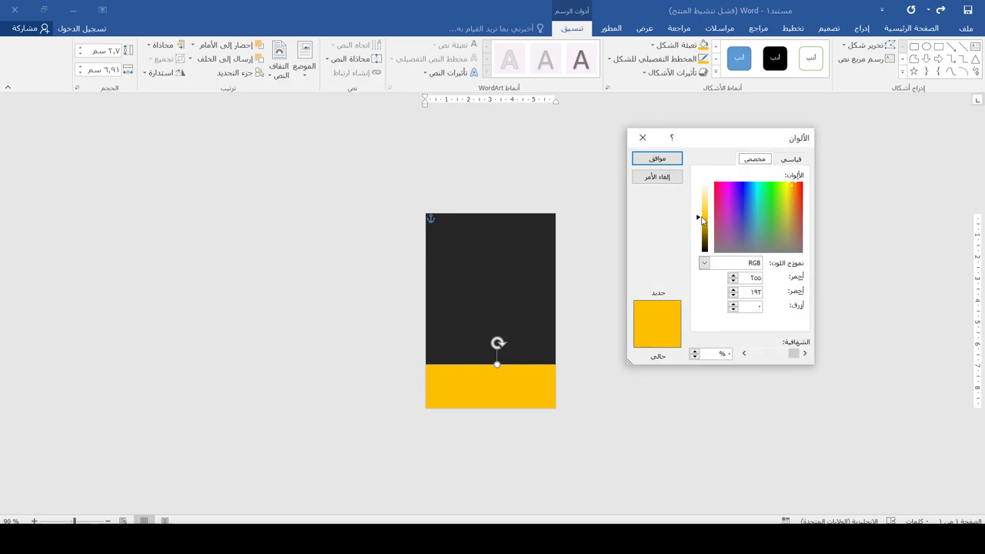
{"action": "left_click", "coordinate": [704, 230]}
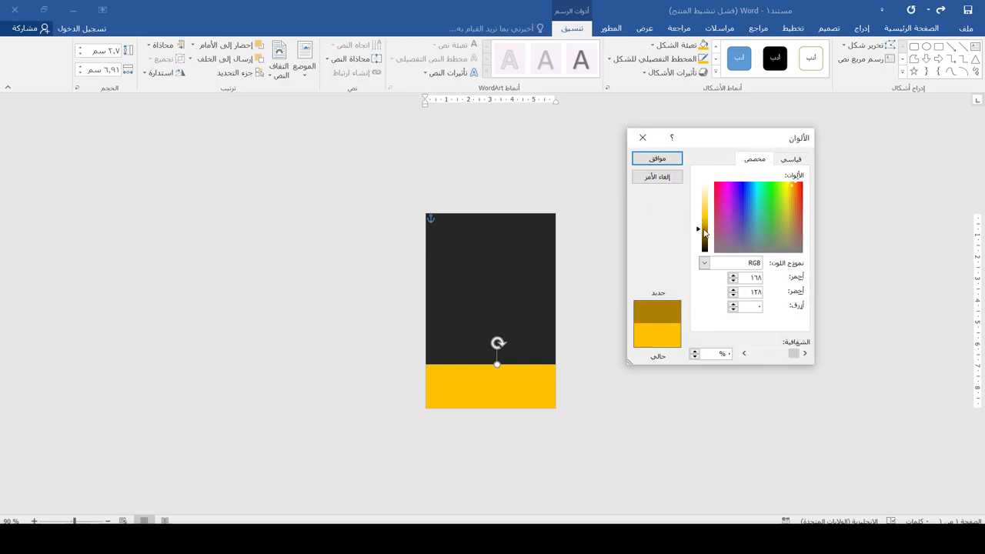
{"action": "left_click", "coordinate": [671, 159]}
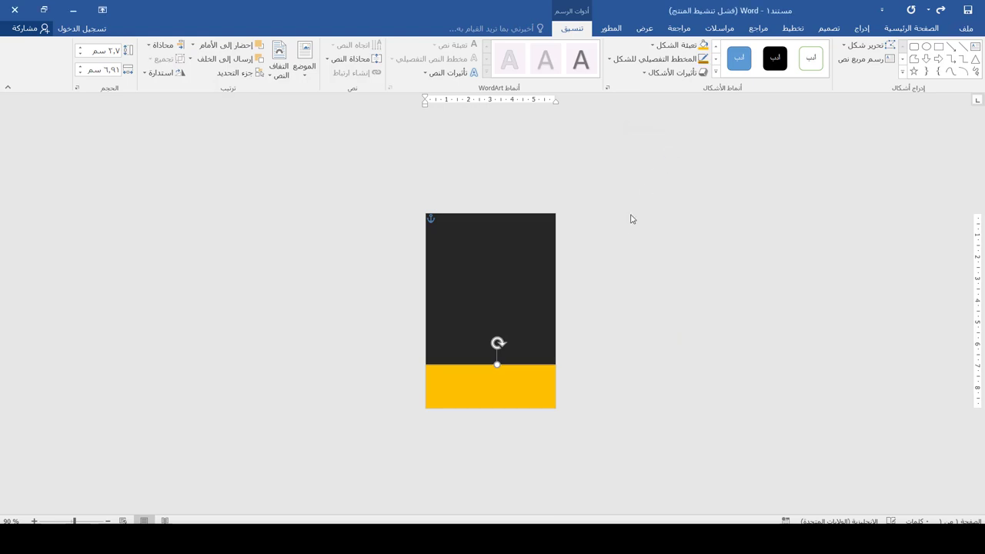
- Set the band's outline weight to 4.5 pt
{"action": "left_click", "coordinate": [655, 58]}
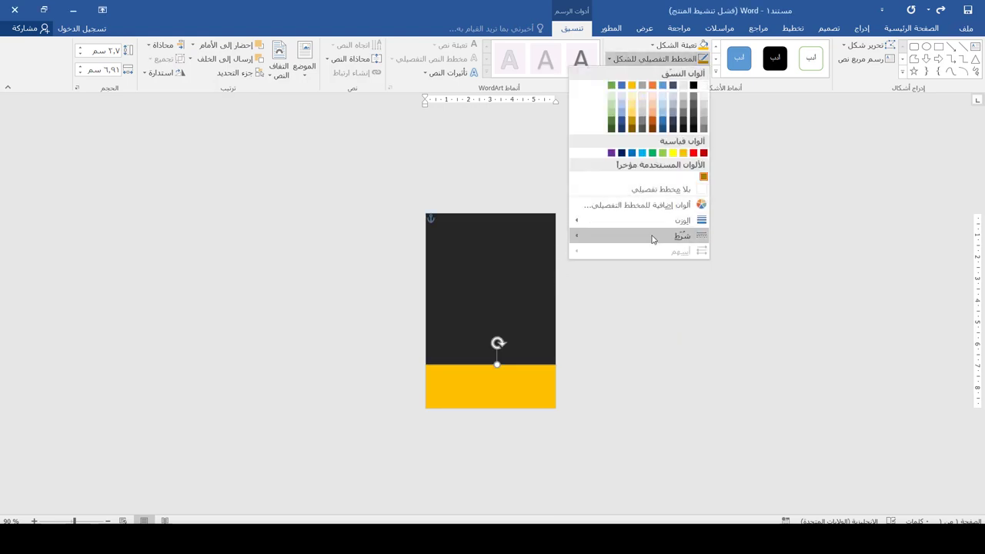
{"action": "mouse_move", "coordinate": [650, 234]}
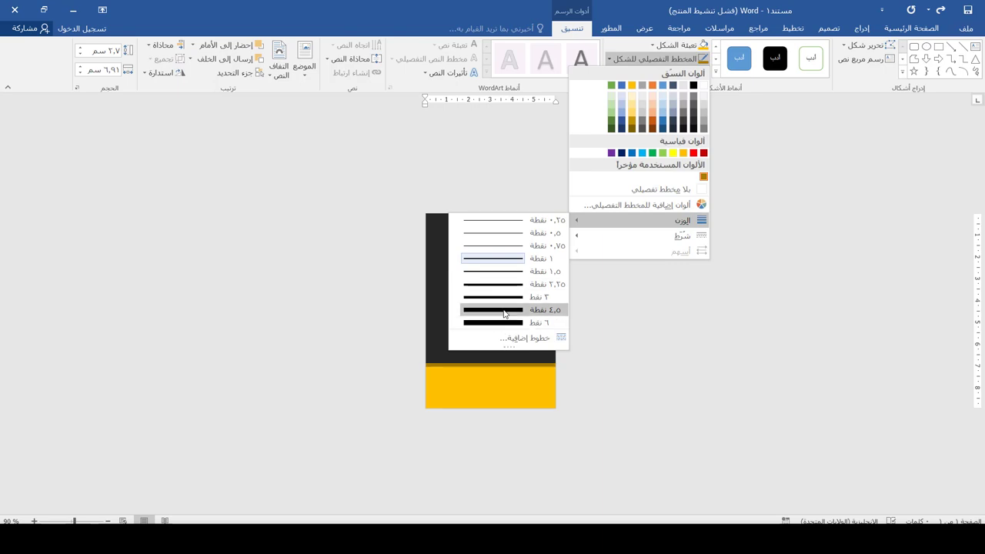
{"action": "left_click", "coordinate": [504, 310]}
{"action": "left_click", "coordinate": [598, 334]}
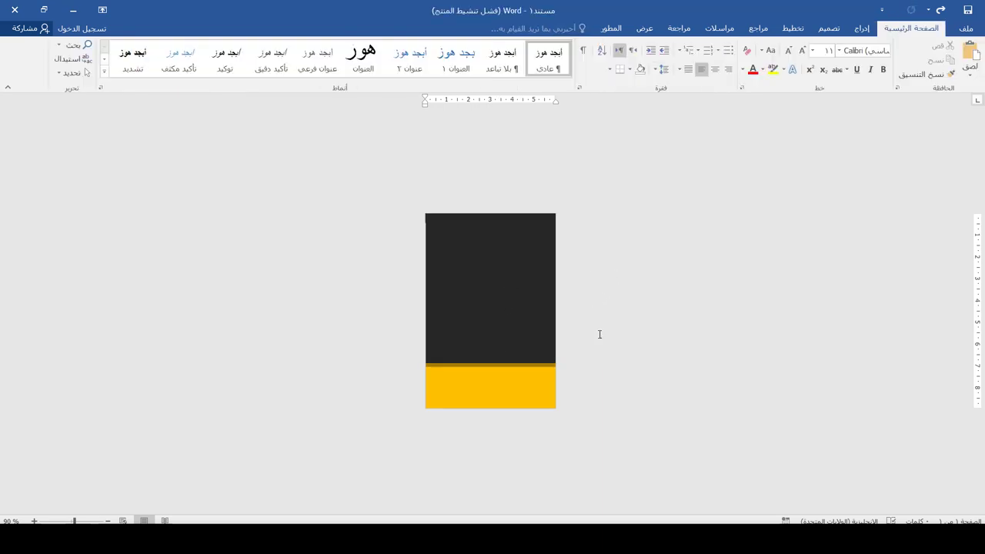
- Insert the logo picture, set it In Front of Text, and shrink it near the top
{"action": "scroll", "coordinate": [631, 322], "scroll_direction": "up", "scroll_amount": 6}
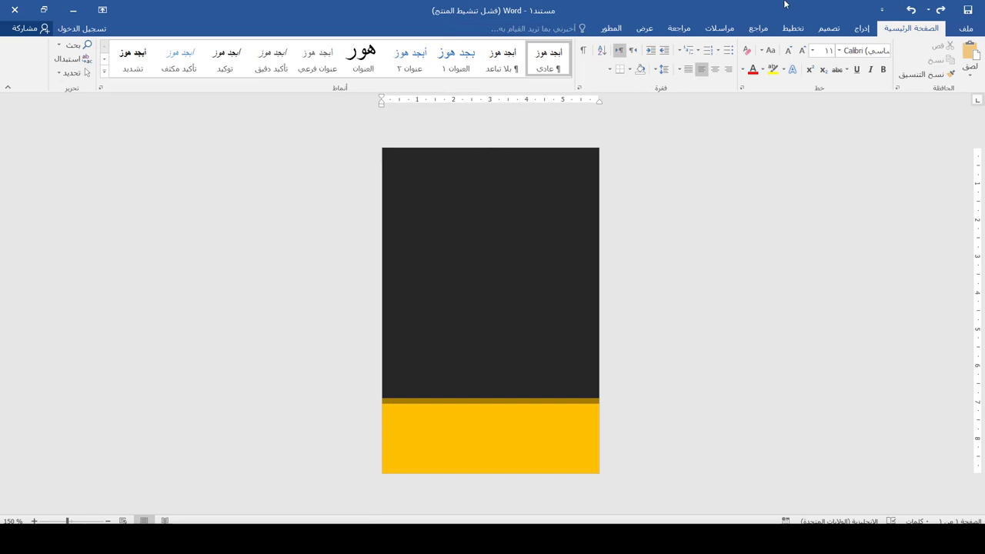
{"action": "left_click", "coordinate": [863, 28]}
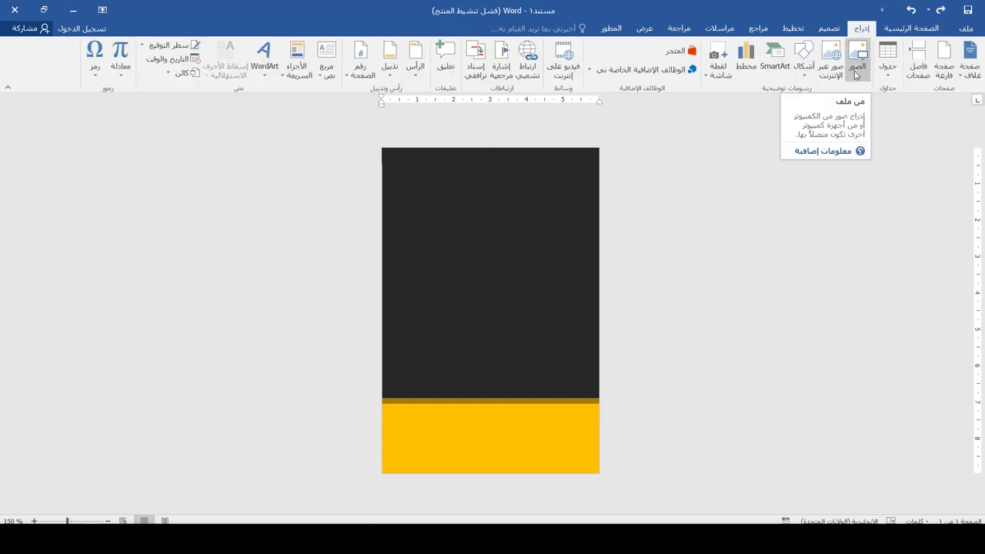
{"action": "left_click", "coordinate": [857, 69]}
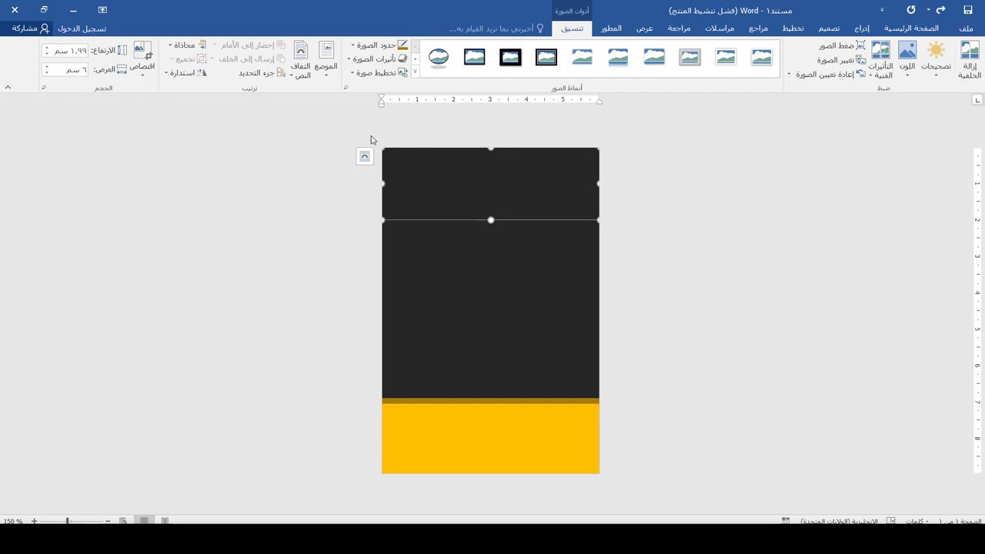
{"action": "left_click", "coordinate": [300, 68]}
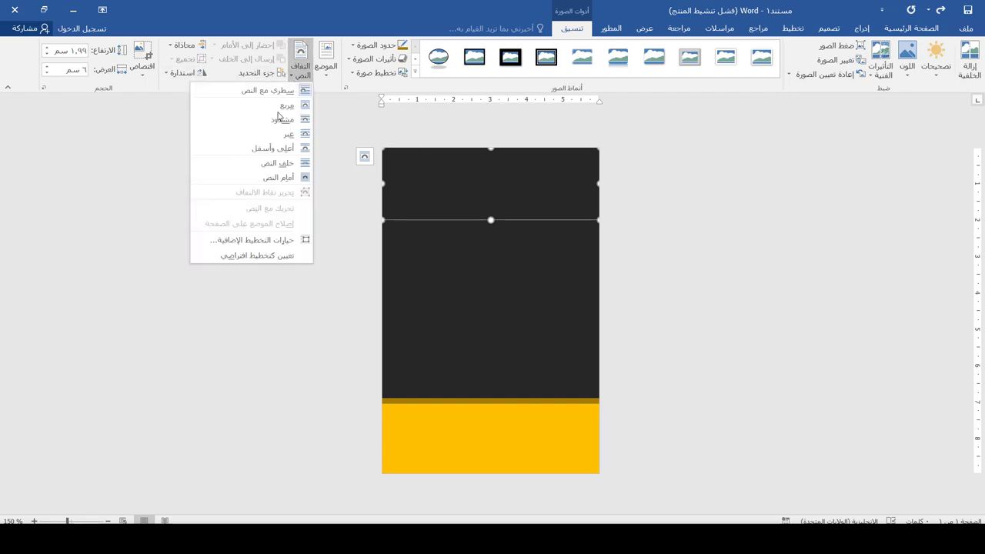
{"action": "left_click", "coordinate": [278, 177]}
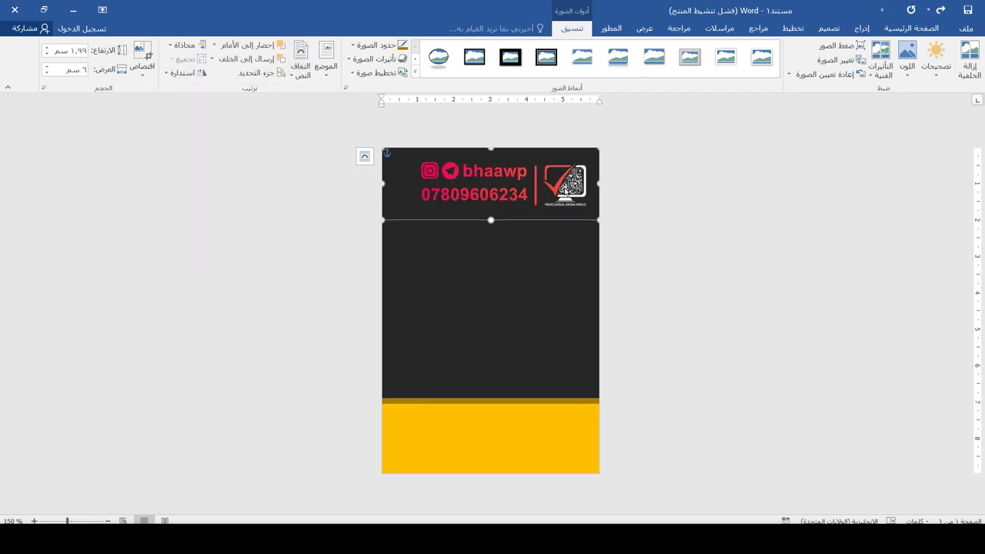
{"action": "left_click_drag", "start_coordinate": [395, 208], "coordinate": [505, 190]}
{"action": "left_click", "coordinate": [223, 277]}
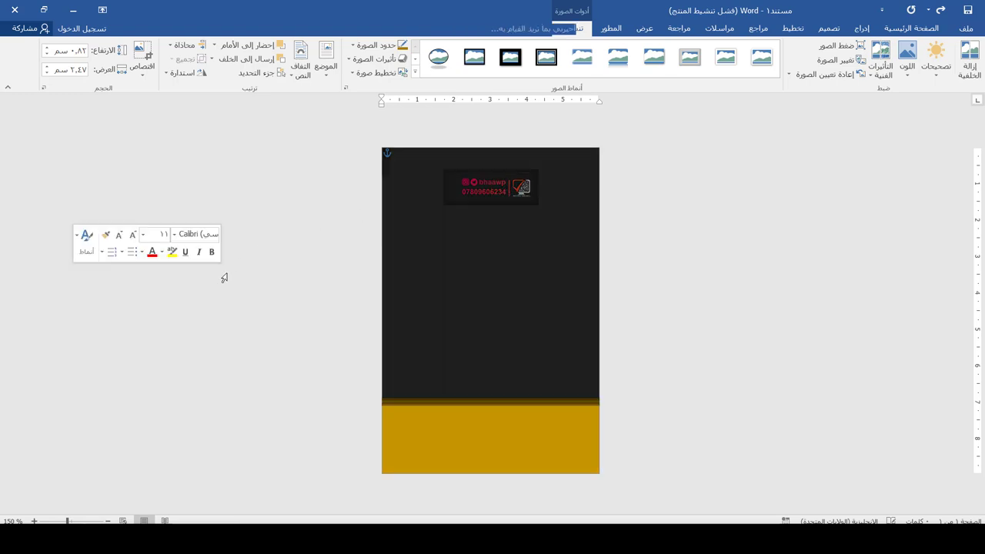
- Draw a 2.54 cm blue circle and centre it just below the logo
{"action": "left_click", "coordinate": [506, 258]}
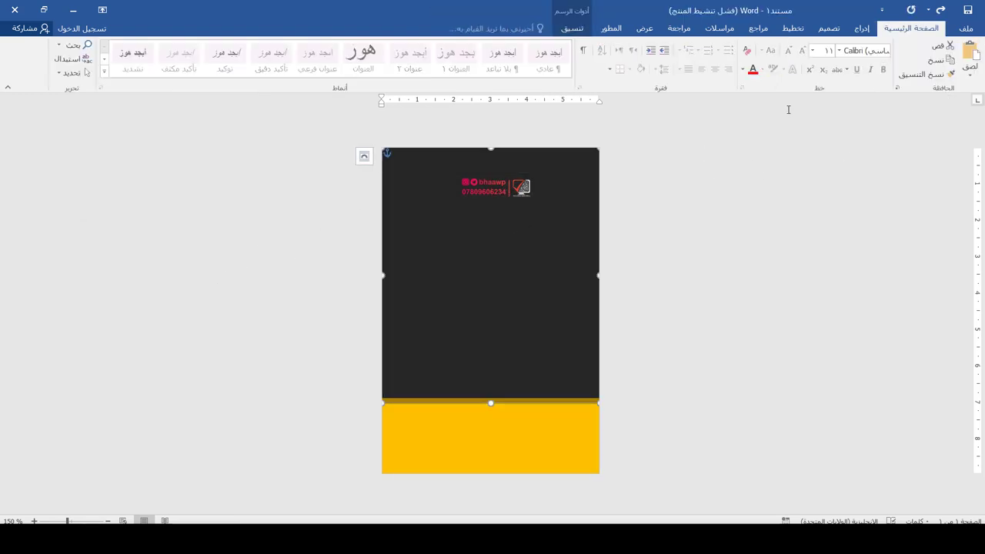
{"action": "left_click", "coordinate": [862, 28]}
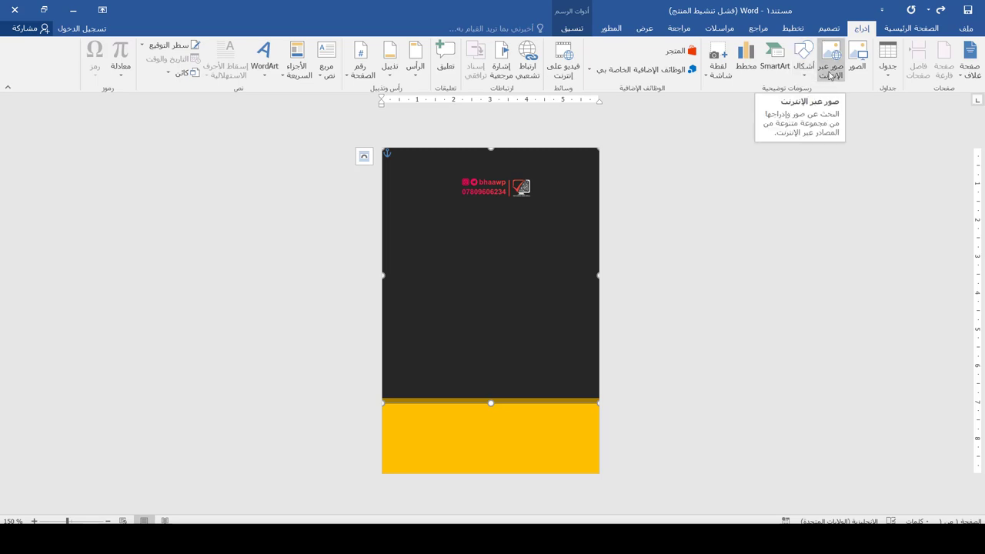
{"action": "left_click", "coordinate": [804, 61]}
{"action": "left_click", "coordinate": [762, 102]}
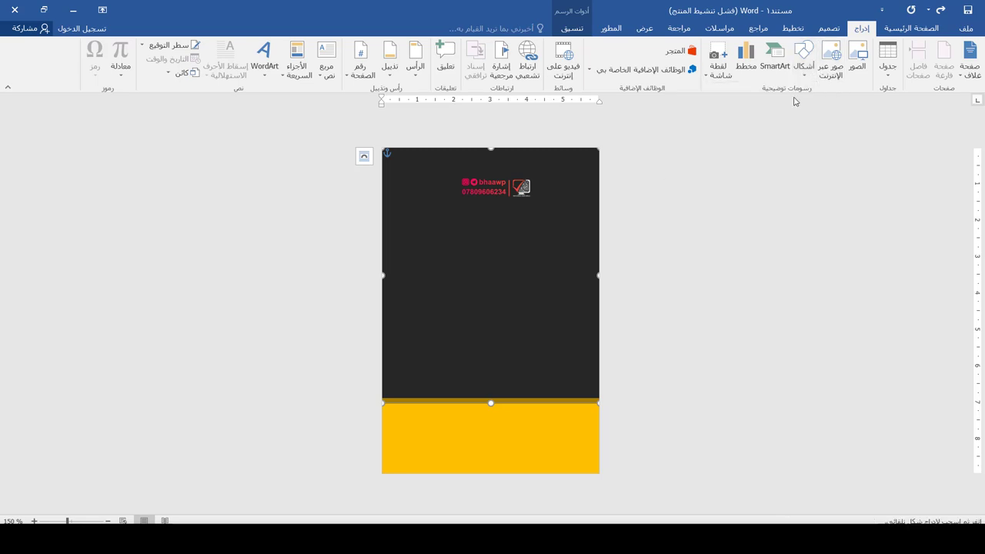
{"action": "left_click", "coordinate": [804, 68]}
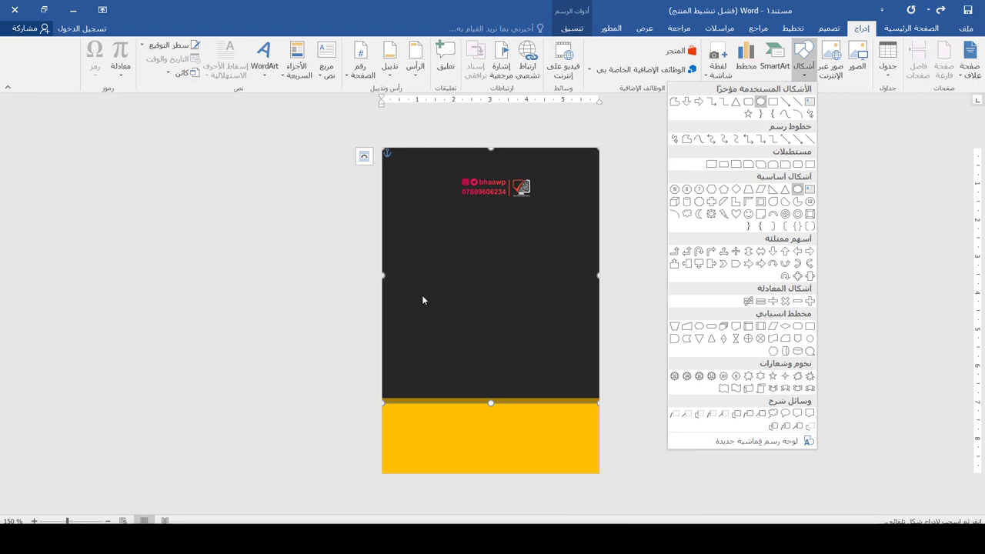
{"action": "left_click", "coordinate": [585, 231]}
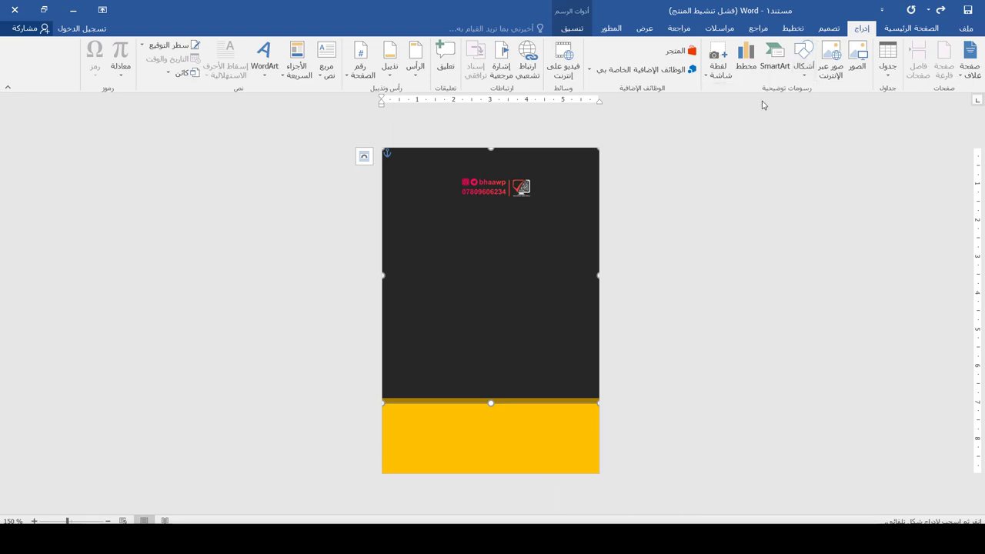
{"action": "left_click", "coordinate": [804, 68]}
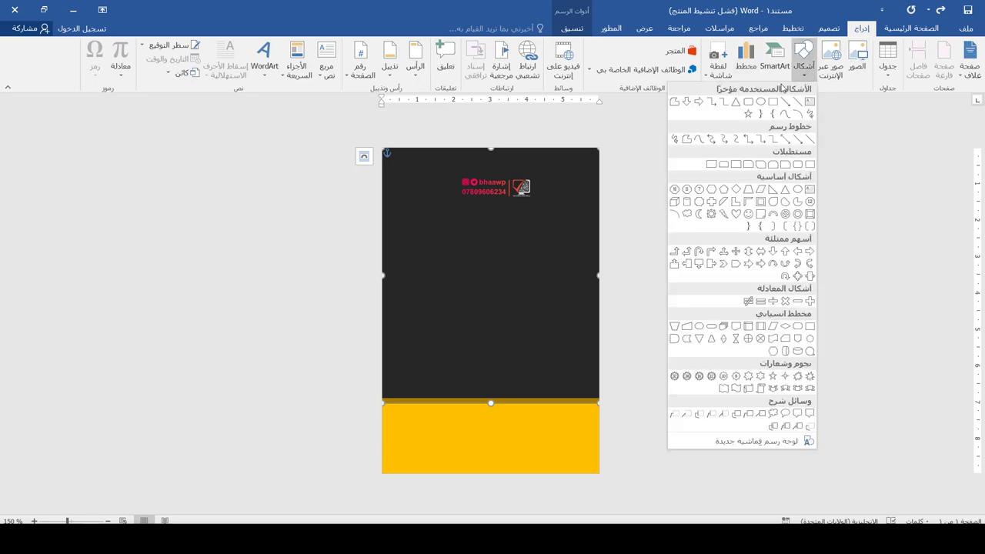
{"action": "left_click", "coordinate": [769, 102]}
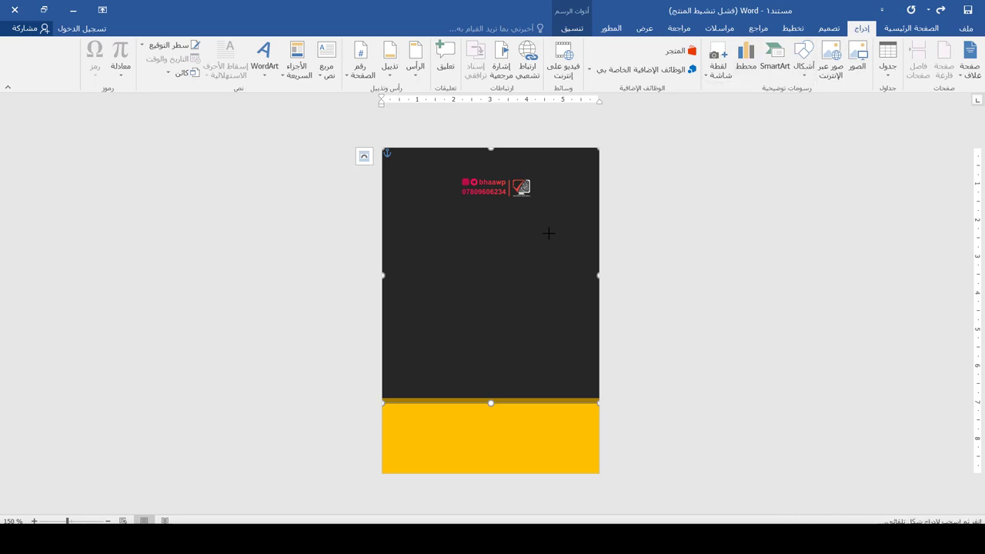
{"action": "left_click_drag", "start_coordinate": [548, 232], "coordinate": [596, 327]}
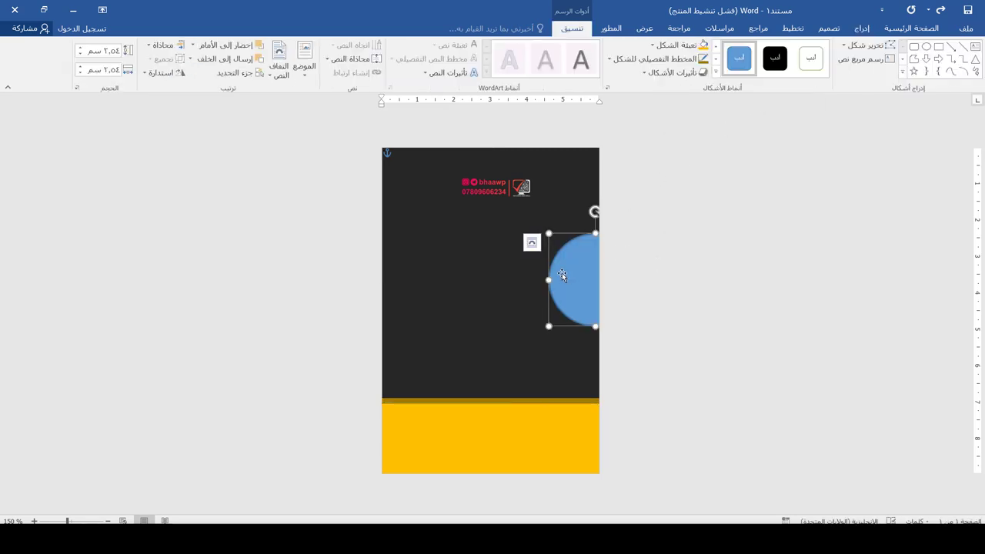
{"action": "left_click_drag", "start_coordinate": [564, 276], "coordinate": [493, 248]}
- Fill the circle with the man's portrait photo and fit it inside the crop
{"action": "left_click", "coordinate": [676, 44]}
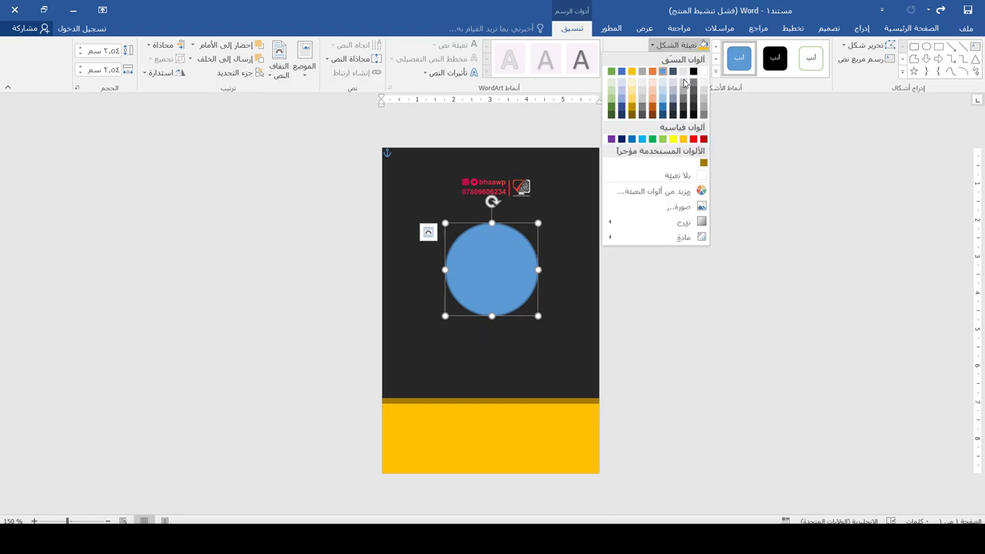
{"action": "left_click", "coordinate": [674, 208]}
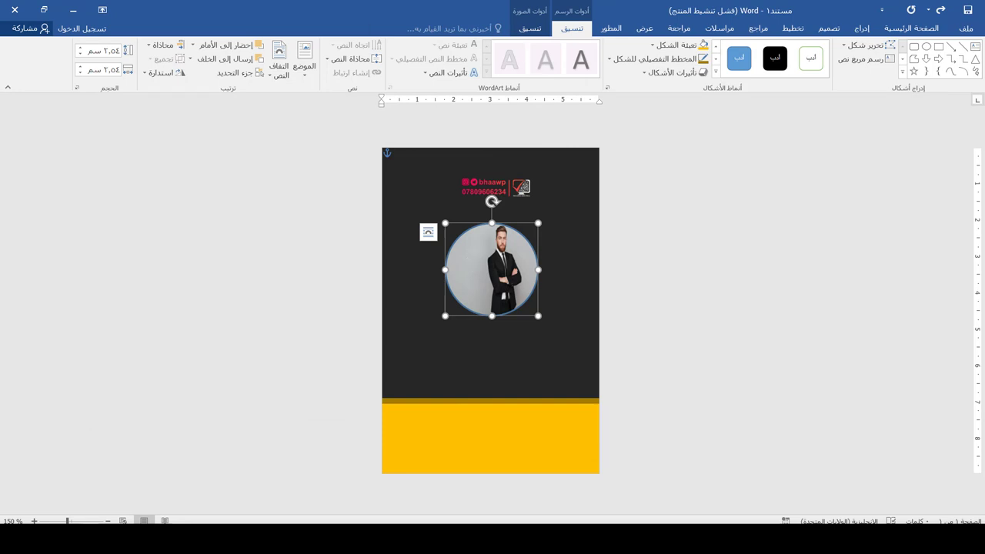
{"action": "left_click", "coordinate": [540, 32]}
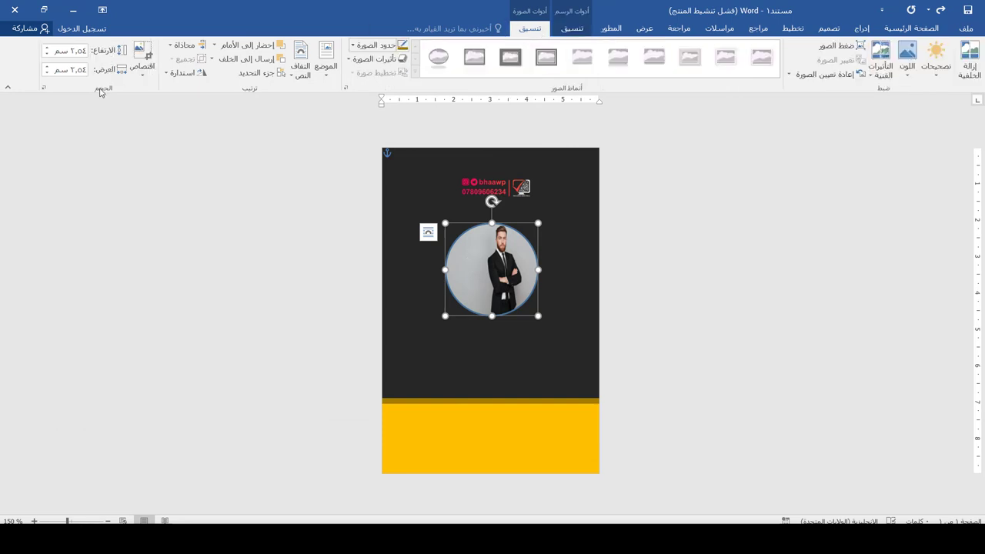
{"action": "left_click", "coordinate": [148, 71]}
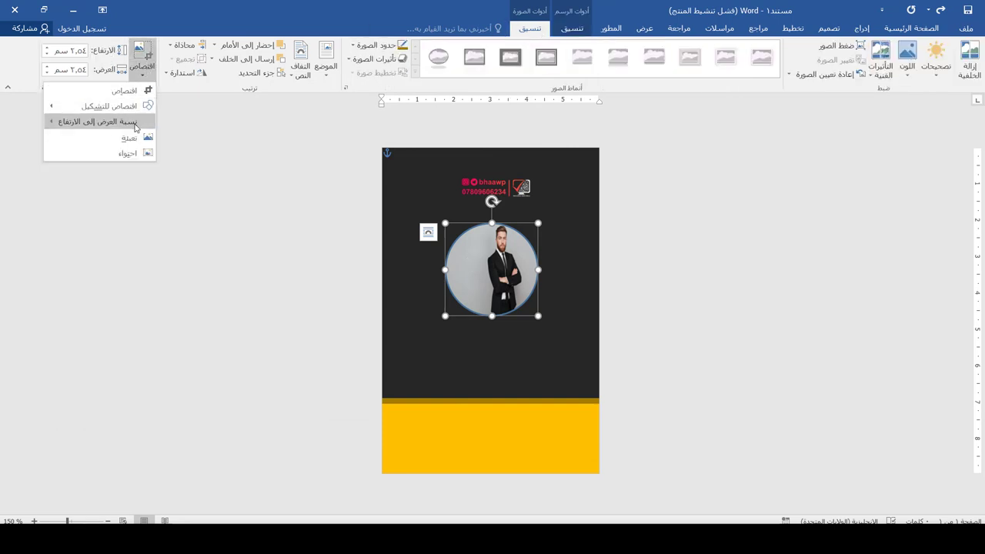
{"action": "left_click", "coordinate": [129, 154]}
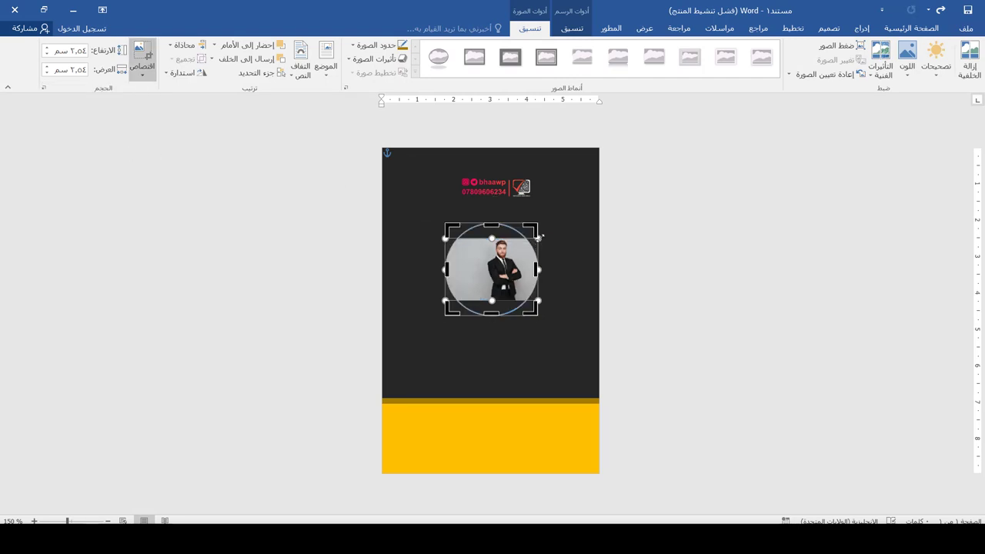
- Resize and shift the photo within the circular crop until the man is centred
{"action": "left_click_drag", "start_coordinate": [541, 236], "coordinate": [695, 140]}
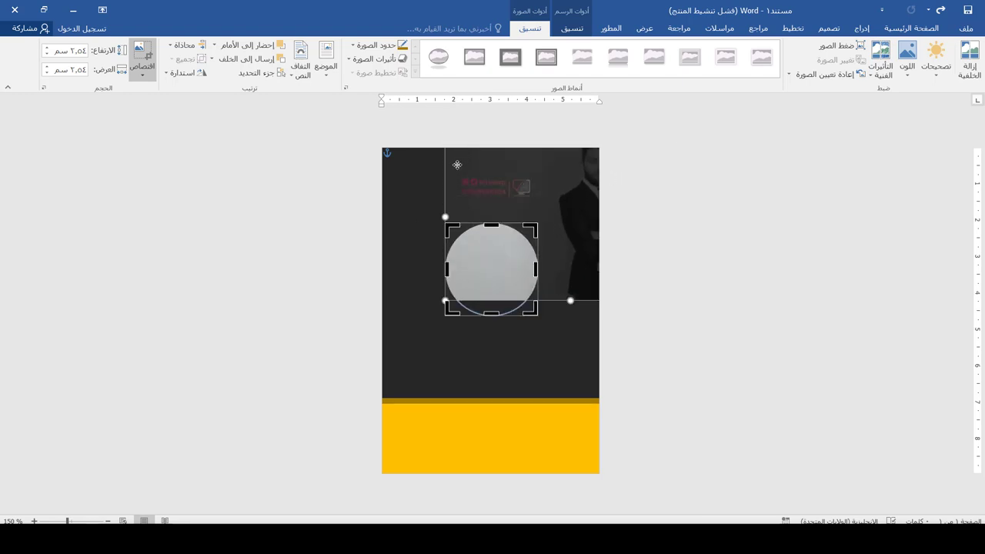
{"action": "left_click_drag", "start_coordinate": [445, 168], "coordinate": [338, 256]}
{"action": "left_click_drag", "start_coordinate": [338, 256], "coordinate": [338, 256]}
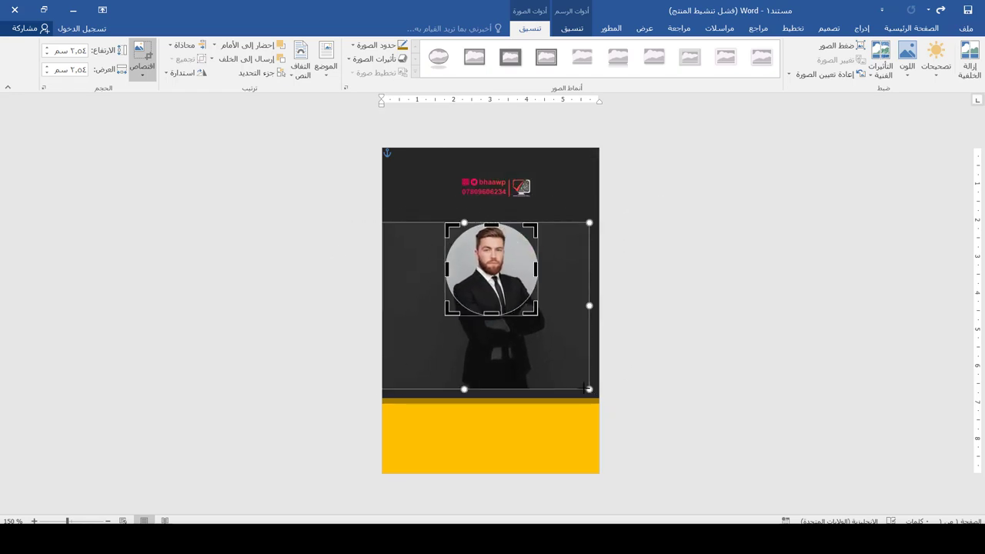
{"action": "left_click_drag", "start_coordinate": [588, 388], "coordinate": [556, 367]}
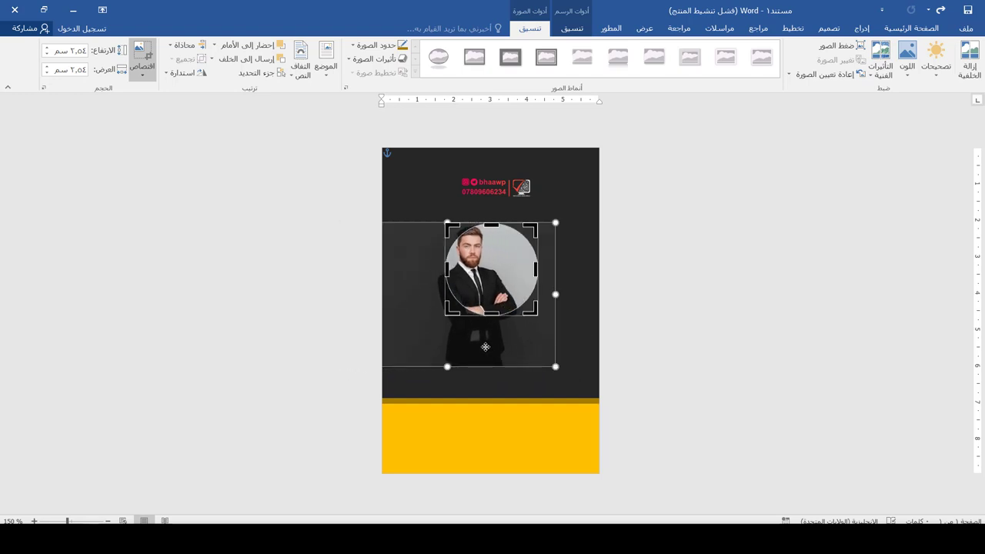
{"action": "left_click_drag", "start_coordinate": [485, 347], "coordinate": [508, 353]}
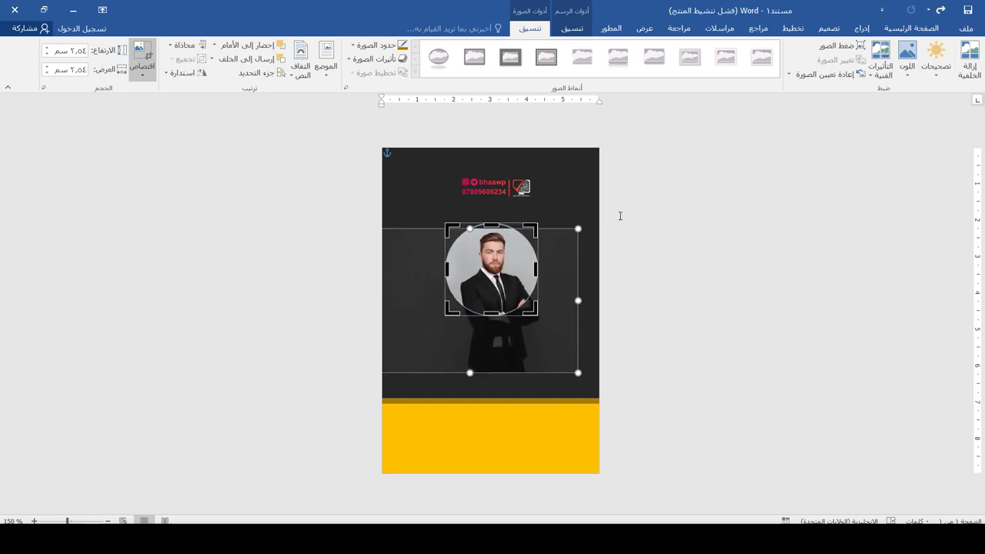
{"action": "left_click_drag", "start_coordinate": [575, 276], "coordinate": [560, 275]}
- Apply the crop and ring the portrait with a gold 2¼ pt outline
{"action": "key", "text": "Escape"}
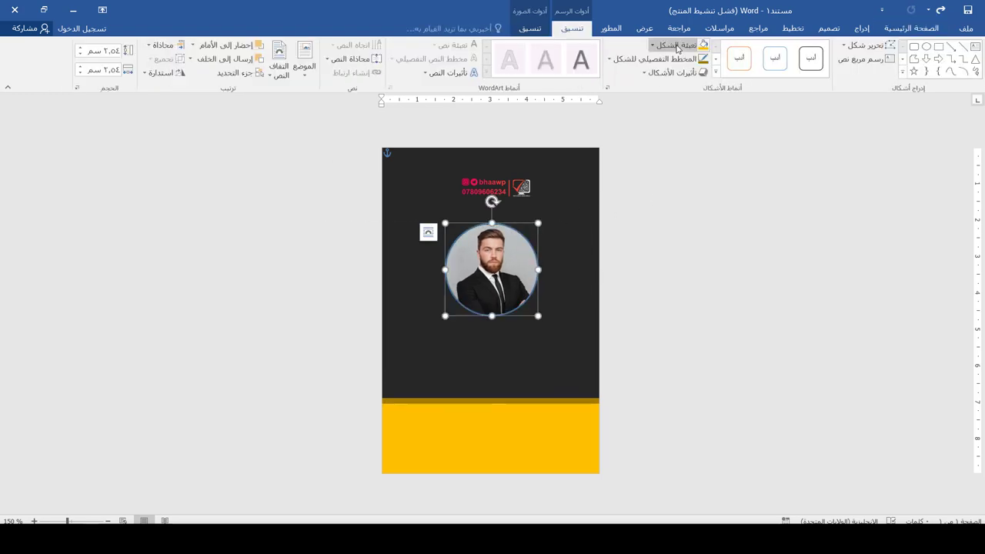
{"action": "left_click", "coordinate": [654, 59]}
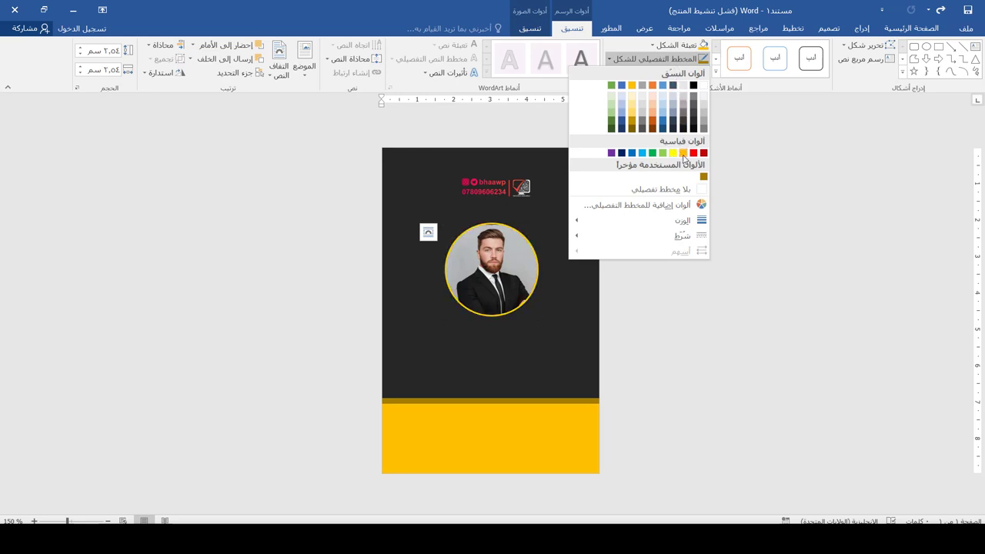
{"action": "left_click", "coordinate": [685, 158]}
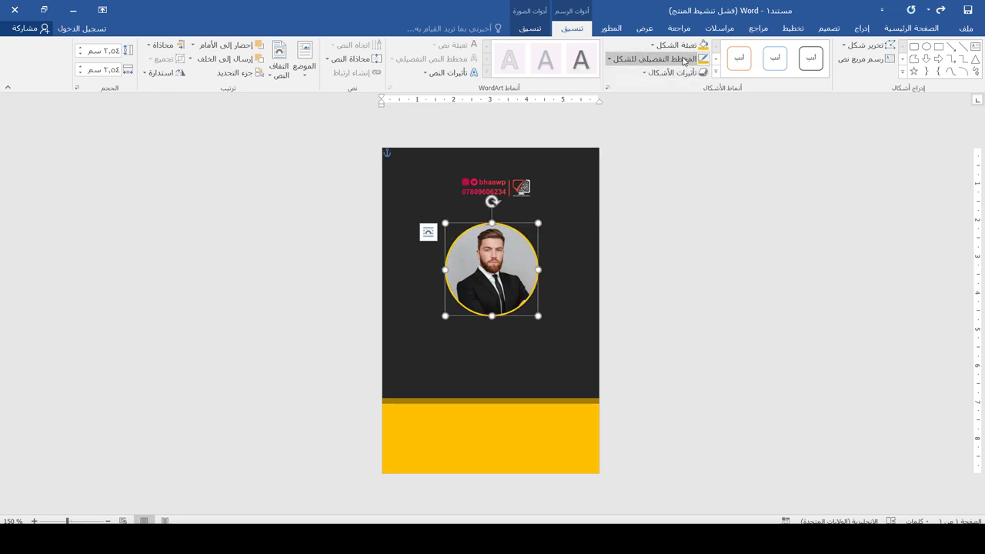
{"action": "left_click", "coordinate": [683, 60]}
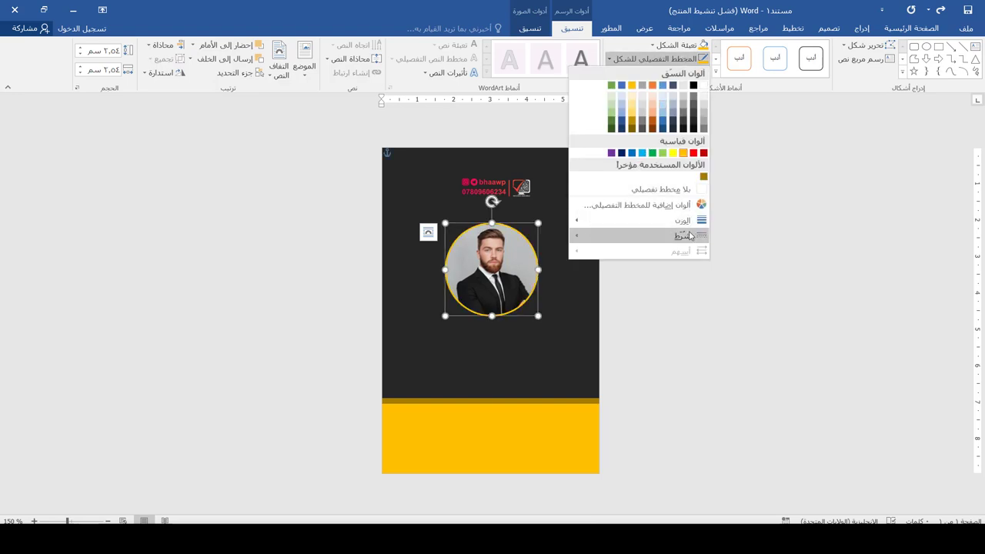
{"action": "mouse_move", "coordinate": [682, 218]}
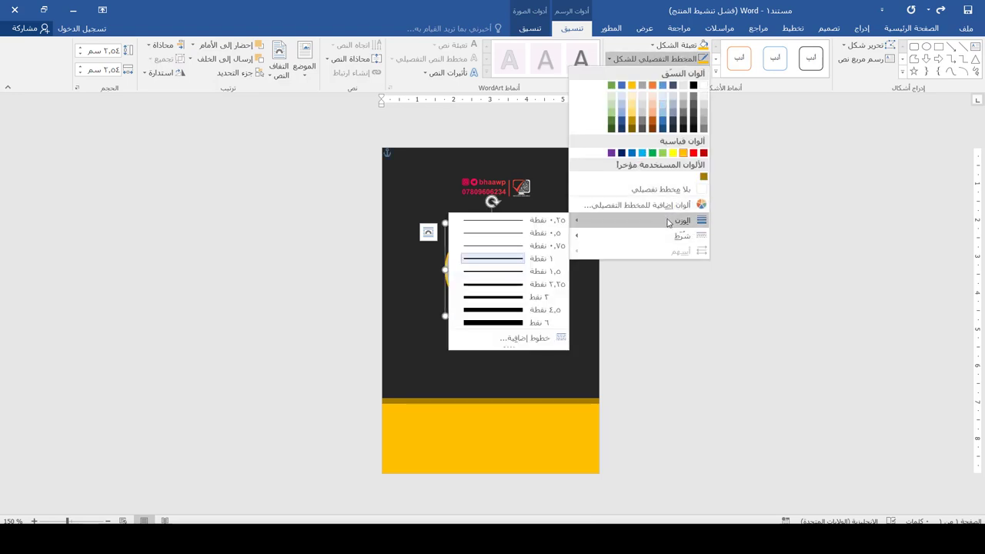
{"action": "left_click", "coordinate": [509, 285]}
{"action": "left_click", "coordinate": [639, 309]}
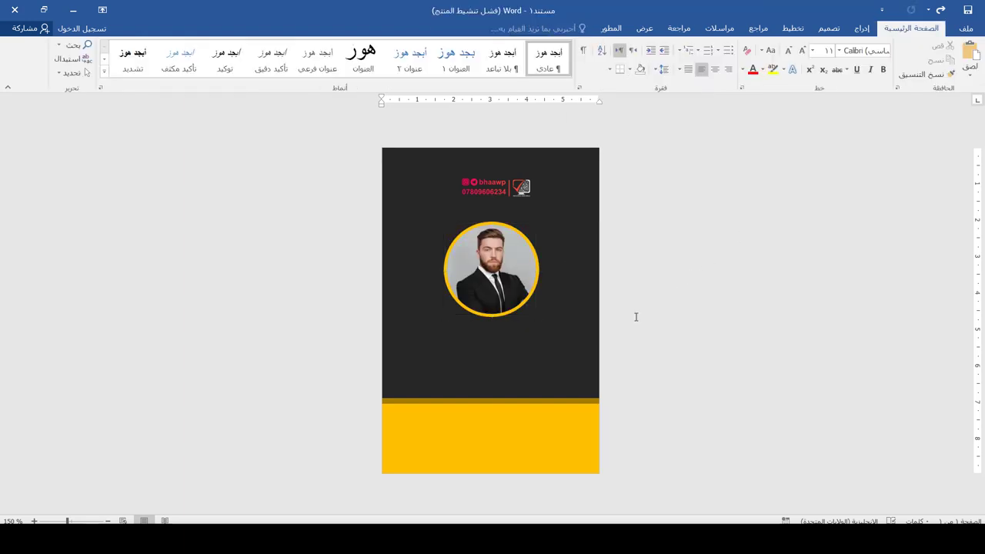
{"action": "left_click", "coordinate": [491, 279]}
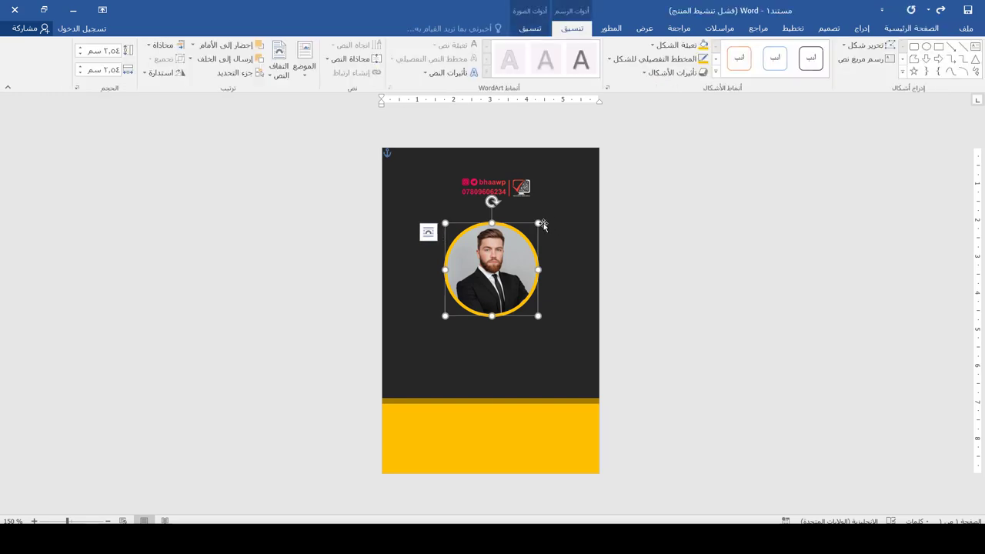
- Enlarge the ringed portrait to about 2.88 cm across
{"action": "left_click_drag", "start_coordinate": [539, 223], "coordinate": [550, 221]}
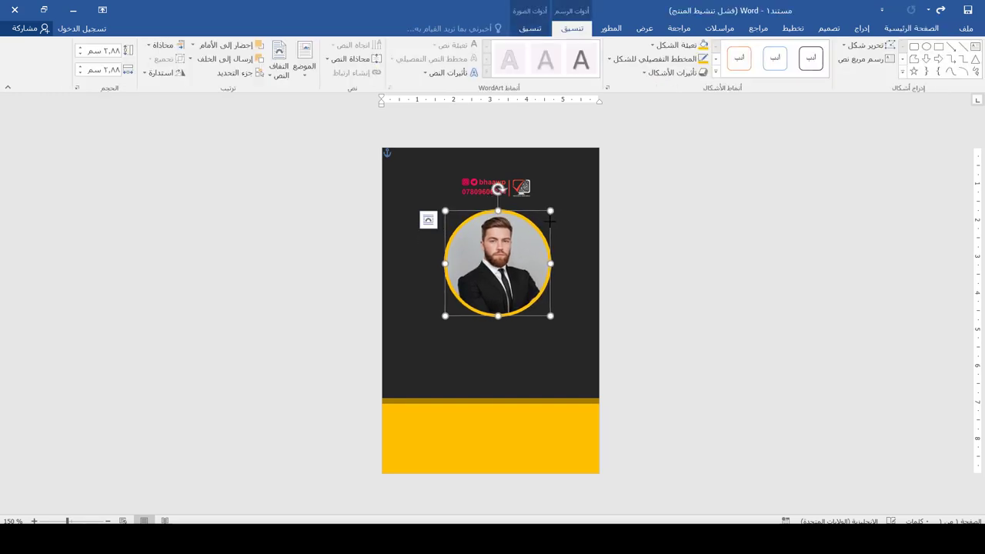
{"action": "left_click", "coordinate": [862, 29]}
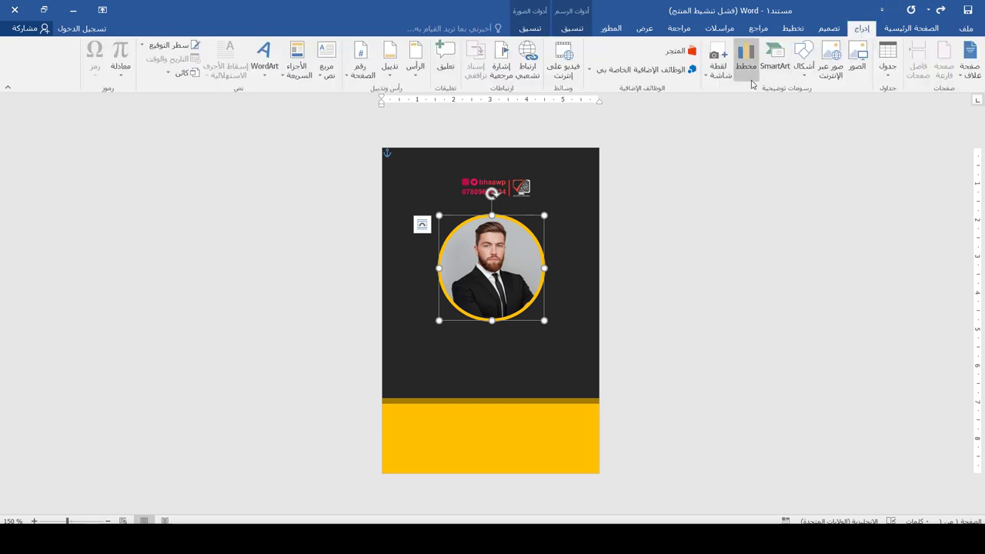
- Draw a text box under the portrait, type the cardholder's full name, and select it
{"action": "left_click", "coordinate": [333, 77]}
{"action": "left_click", "coordinate": [329, 351]}
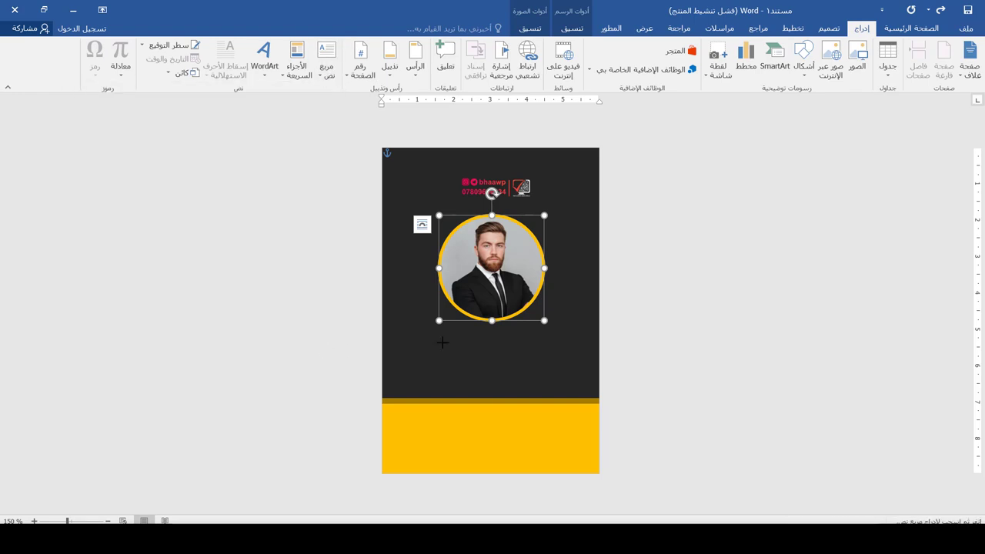
{"action": "mouse_move", "coordinate": [570, 333]}
{"action": "left_mouse_down"}
{"action": "mouse_move", "coordinate": [376, 398]}
{"action": "mouse_move", "coordinate": [403, 383]}
{"action": "left_mouse_up"}
{"action": "key", "text": "BackSpace"}
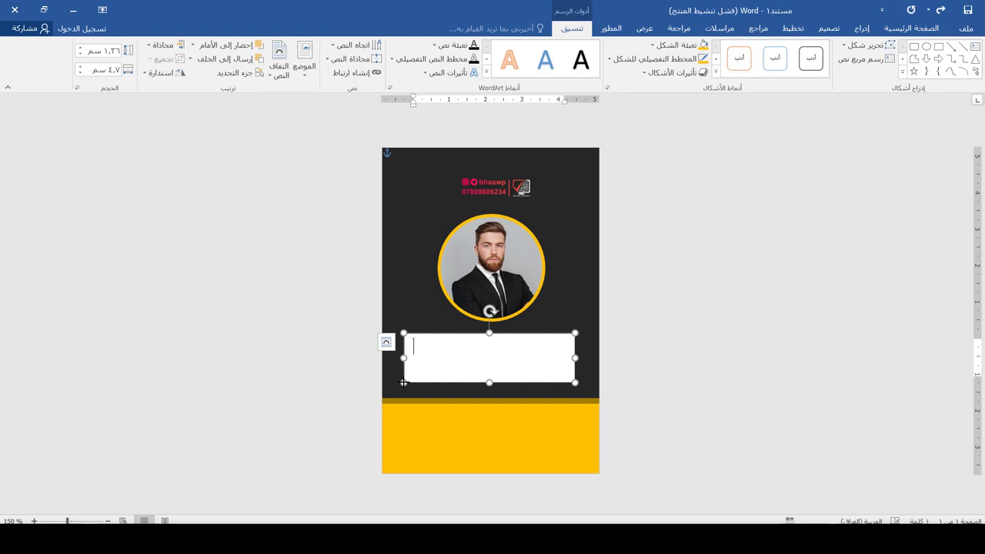
{"action": "key", "text": "ctrl+a"}
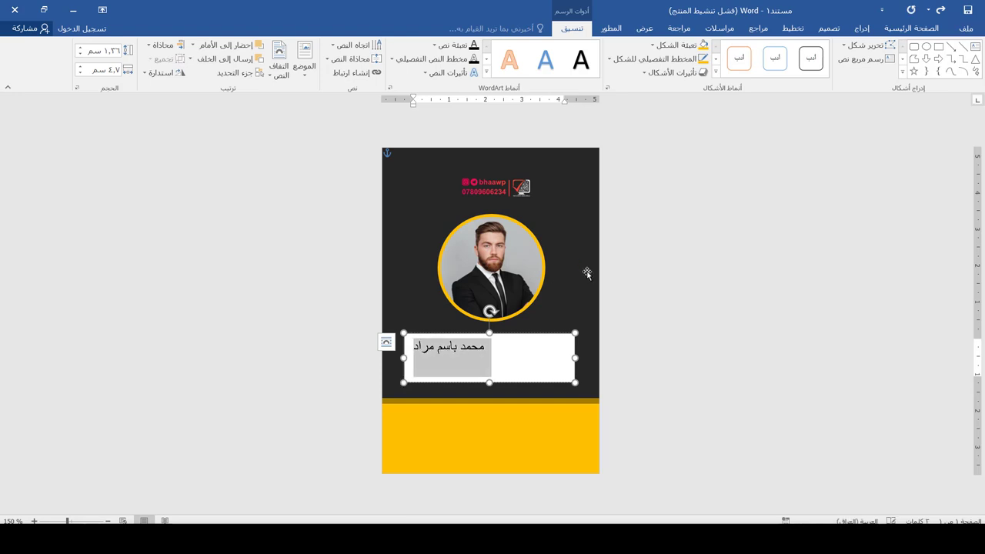
{"action": "left_click", "coordinate": [955, 32]}
{"action": "left_click", "coordinate": [960, 28]}
{"action": "left_click", "coordinate": [839, 50]}
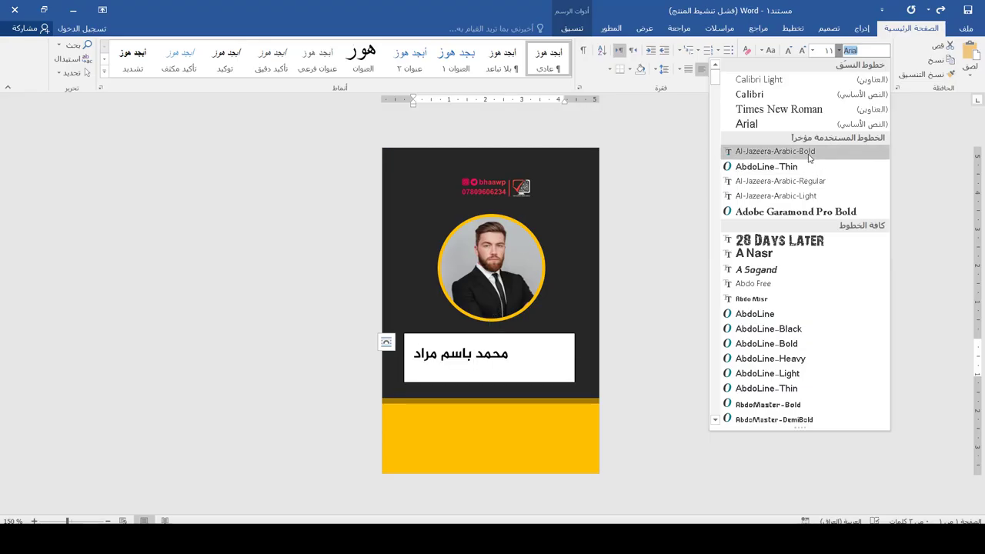
- Style the name in Al-Jazeera-Arabic-Bold, 16 pt, gold
{"action": "left_click", "coordinate": [808, 156]}
{"action": "left_click", "coordinate": [800, 51]}
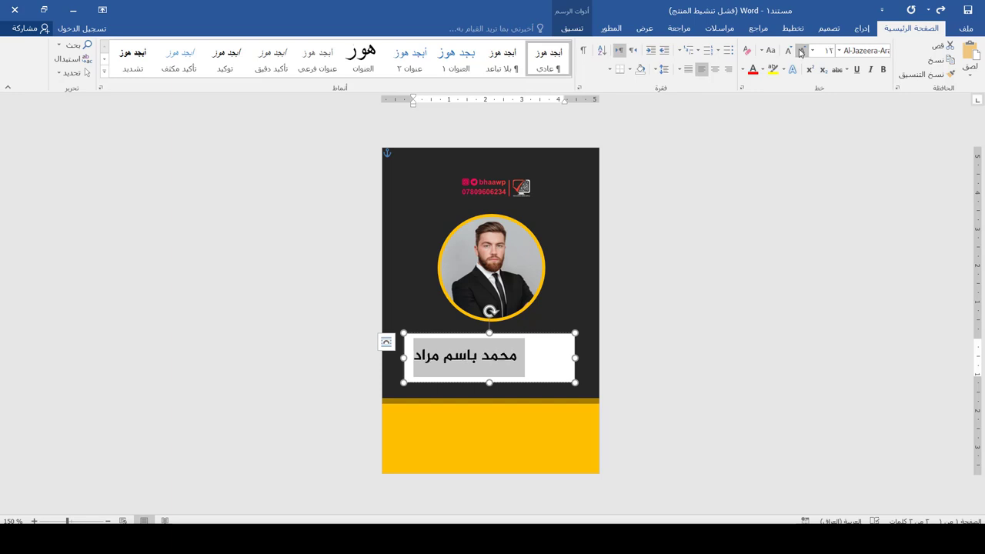
{"action": "left_click", "coordinate": [801, 51]}
{"action": "left_click", "coordinate": [800, 51]}
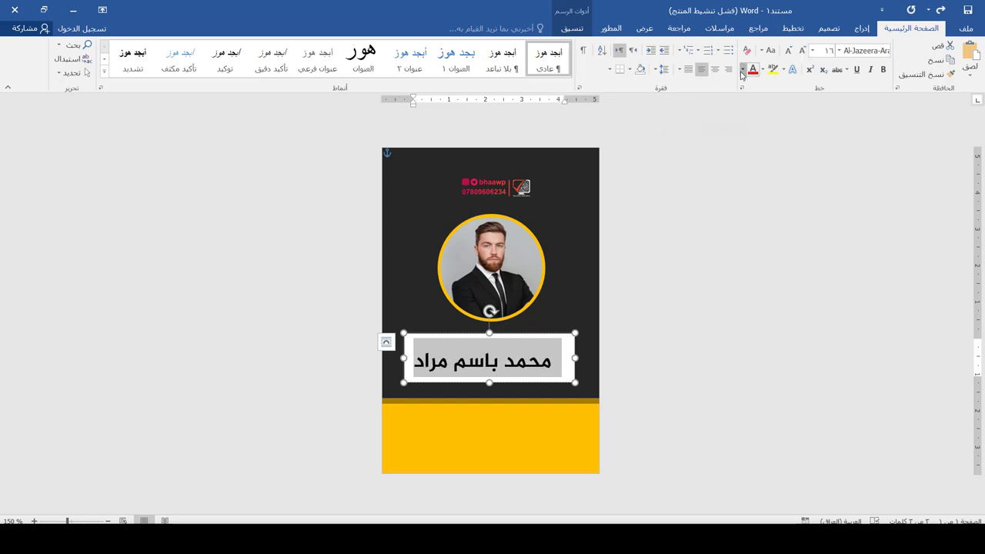
{"action": "left_click", "coordinate": [743, 70]}
{"action": "left_click", "coordinate": [731, 178]}
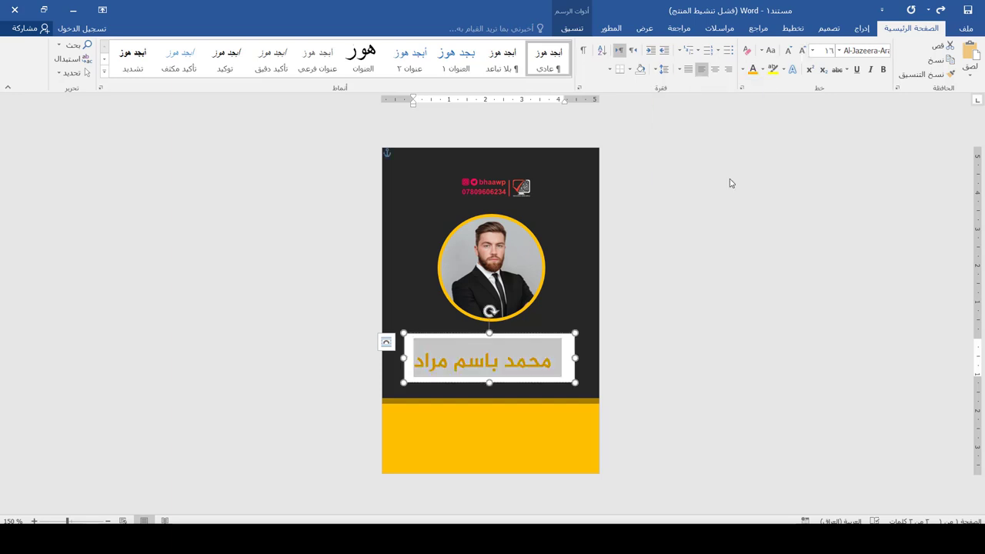
- Remove the name box's outline and fill, and nudge it up under the portrait
{"action": "left_click", "coordinate": [572, 28]}
{"action": "left_click", "coordinate": [648, 60]}
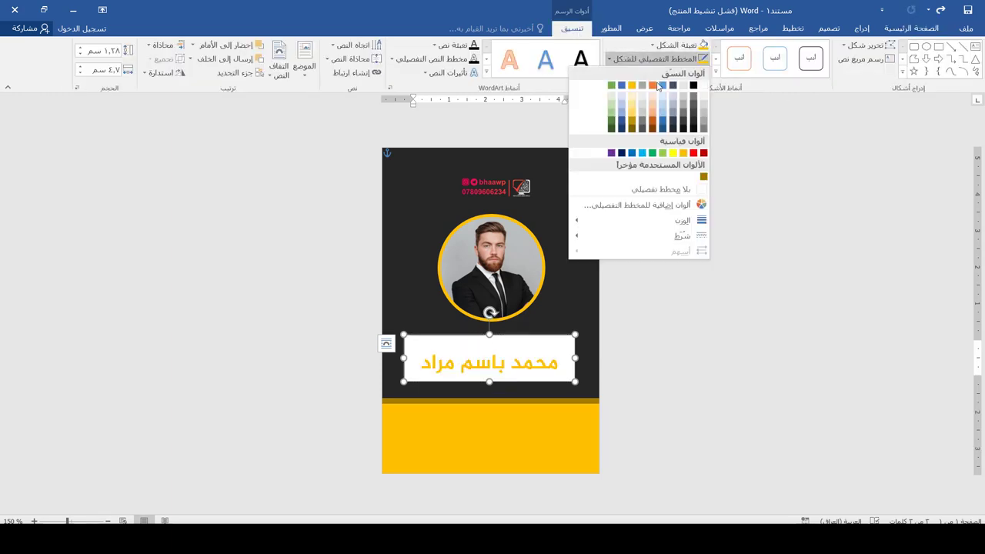
{"action": "left_click", "coordinate": [665, 188]}
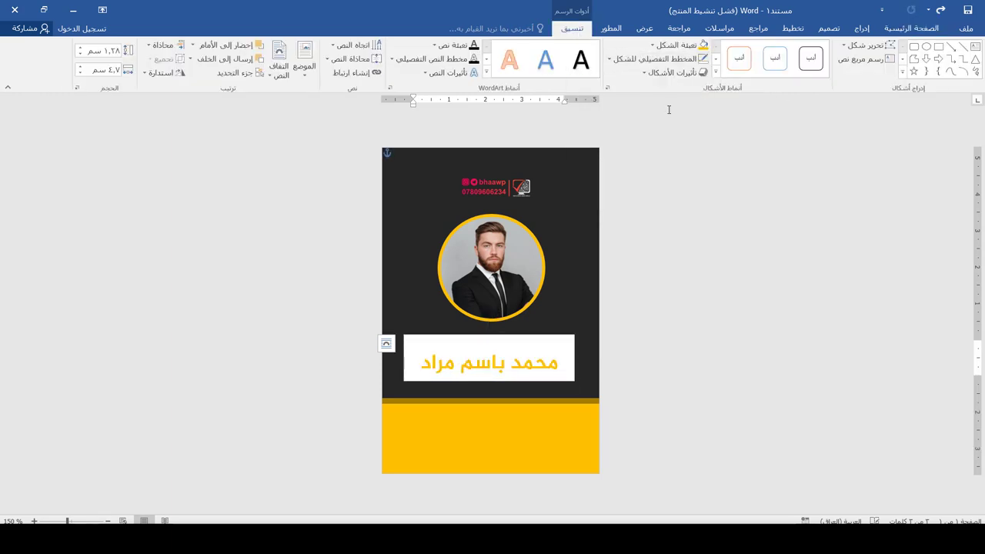
{"action": "left_click", "coordinate": [652, 45]}
{"action": "left_click", "coordinate": [656, 179]}
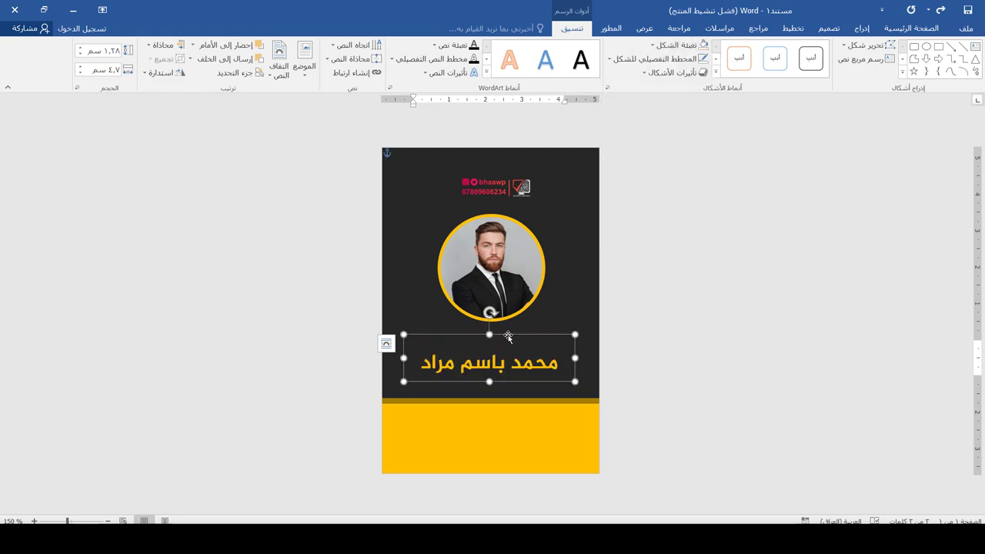
{"action": "left_click_drag", "start_coordinate": [507, 336], "coordinate": [507, 324]}
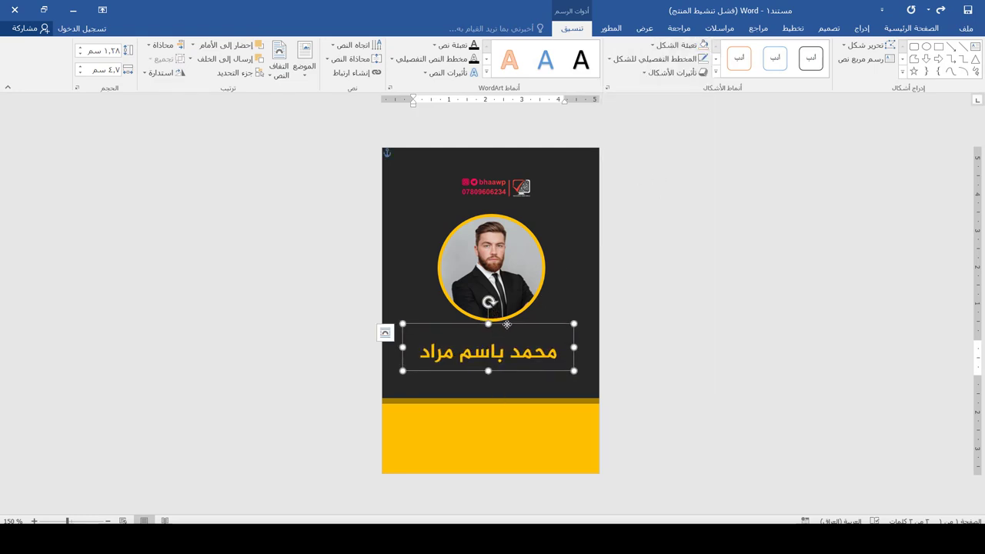
- Set the name text to 17 pt
{"action": "left_click", "coordinate": [908, 30]}
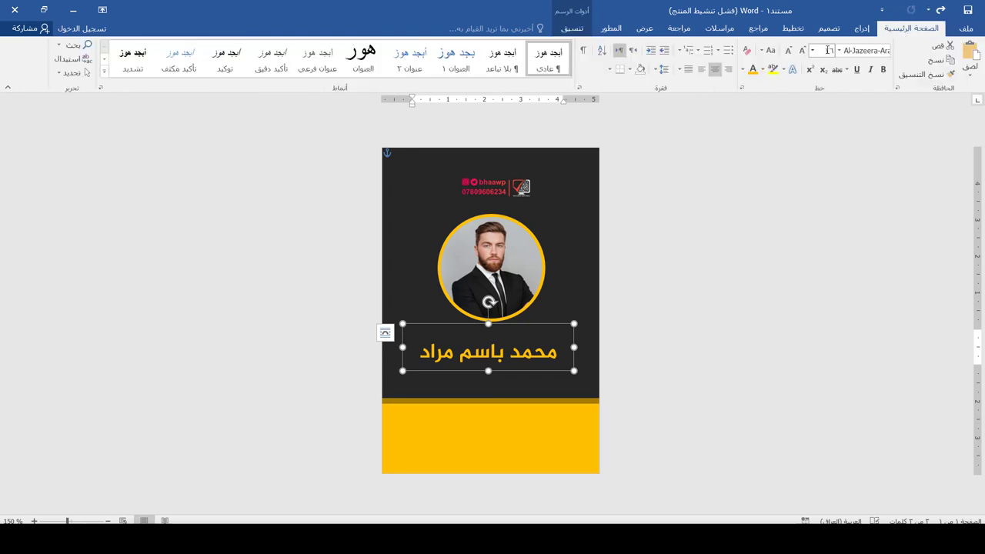
{"action": "key", "text": "ctrl+shift+period"}
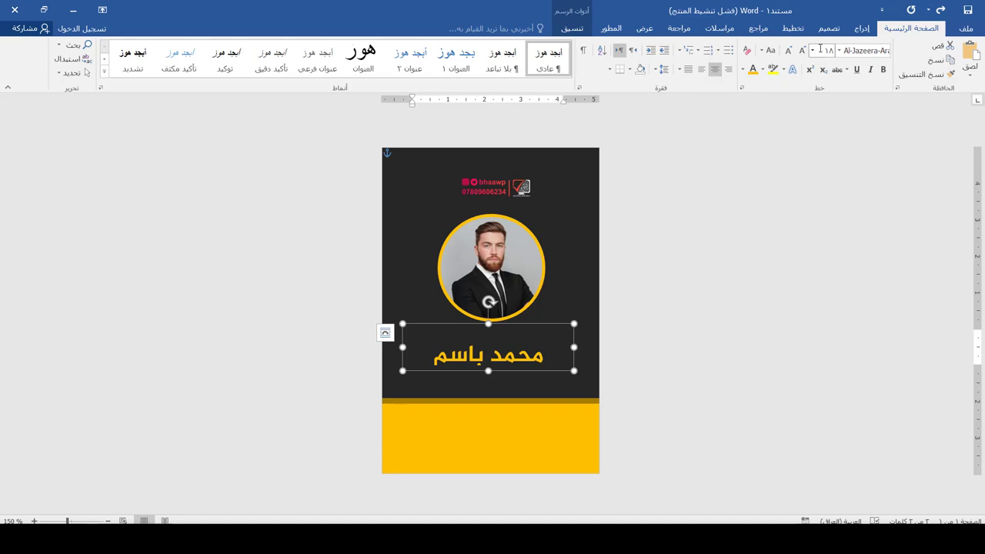
{"action": "left_click", "coordinate": [827, 51]}
{"action": "type", "text": "17"}
{"action": "key", "text": "Return"}
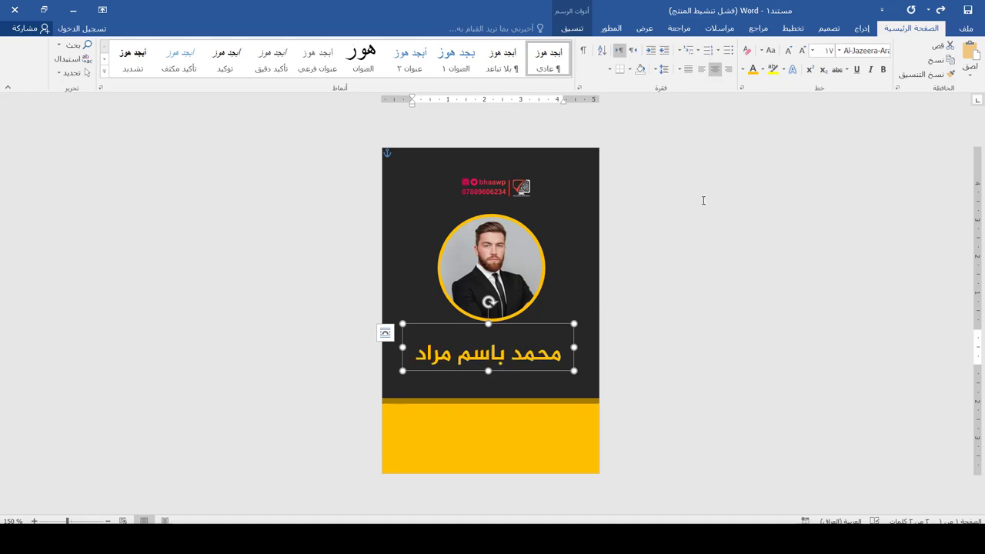
- Centre the name box under the portrait and place a copy directly below it
{"action": "left_click_drag", "start_coordinate": [561, 325], "coordinate": [565, 315]}
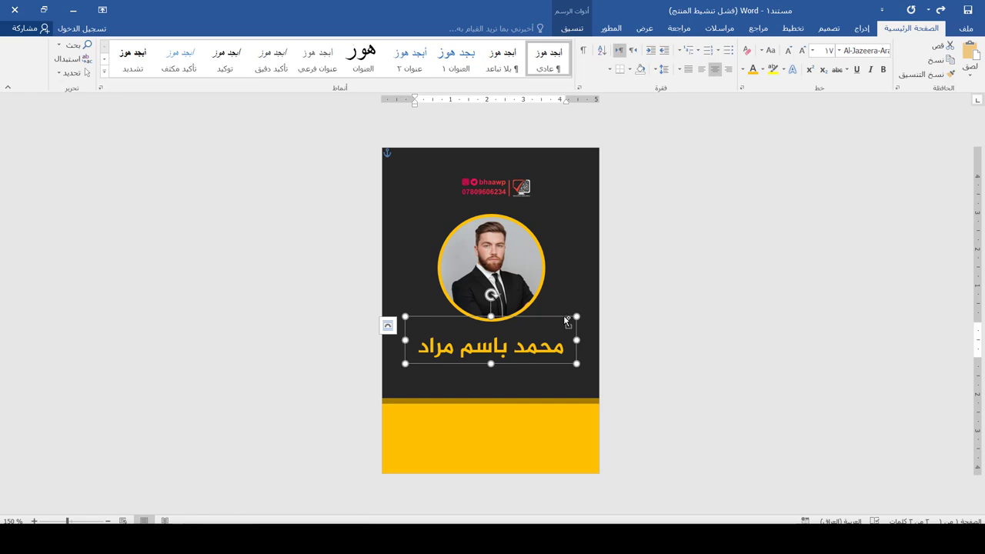
{"action": "left_click_drag", "start_coordinate": [564, 315], "coordinate": [634, 281]}
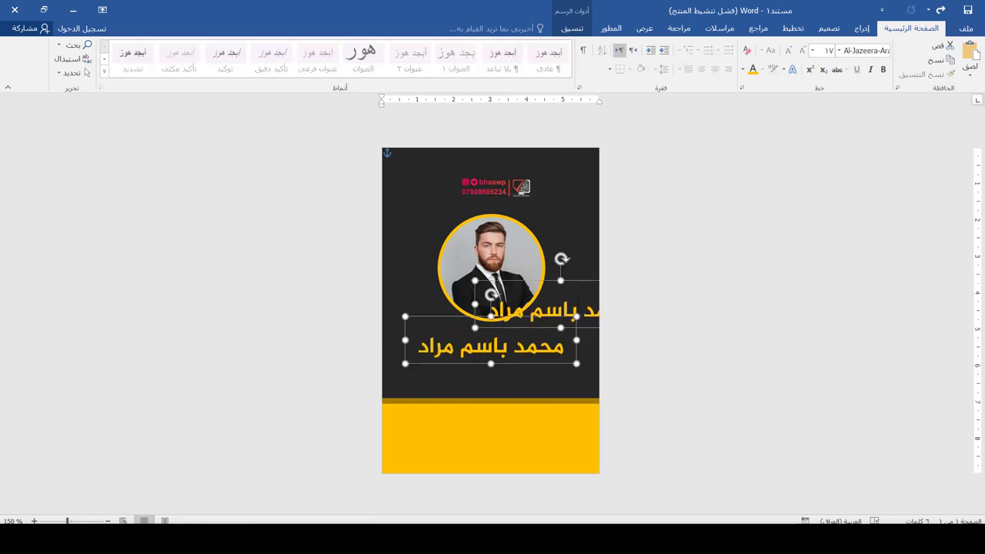
{"action": "left_click", "coordinate": [577, 304]}
{"action": "left_click_drag", "start_coordinate": [575, 283], "coordinate": [419, 348]}
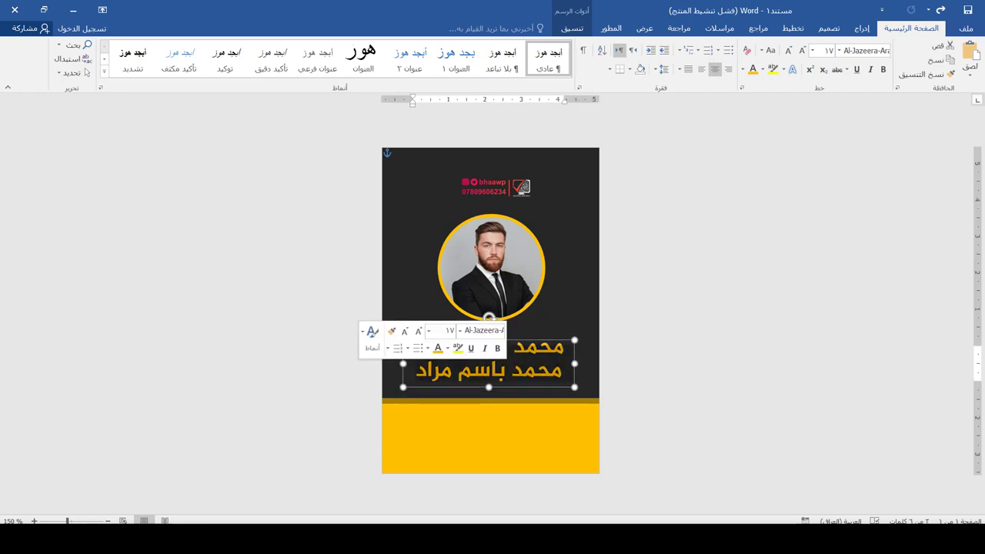
- Type the job title 'مصمم كرافيك' and select it
{"action": "type", "text": "مصمم كرار"}
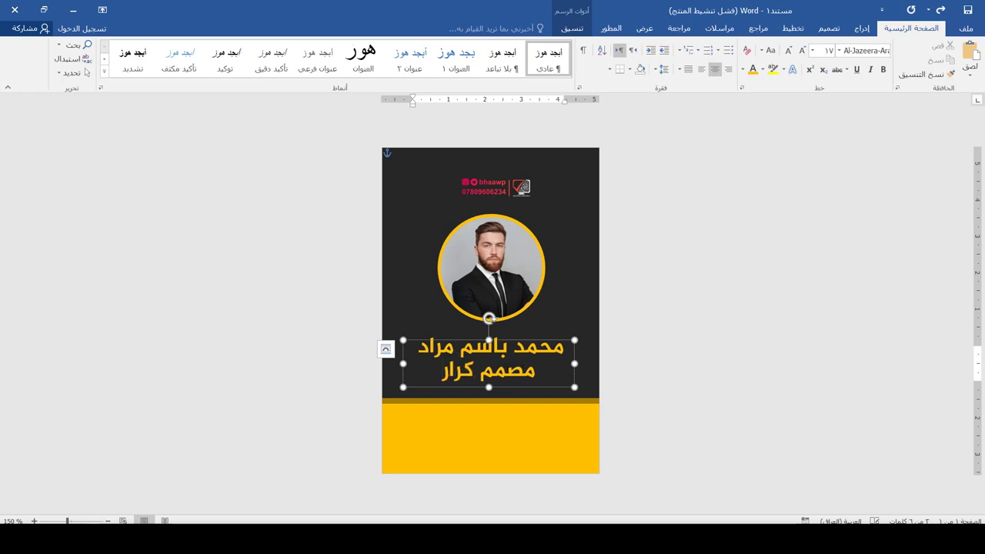
{"action": "key", "text": "BackSpace"}
{"action": "type", "text": "فيك"}
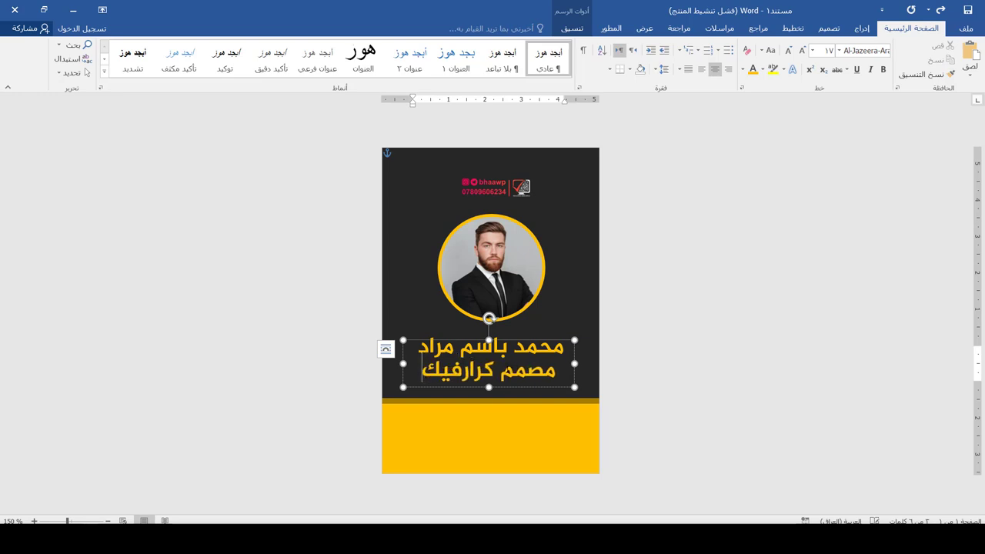
{"action": "key", "text": "ctrl+a"}
- Make the job title white Al-Jazeera-Arabic-Regular at 12 pt
{"action": "left_click", "coordinate": [761, 72]}
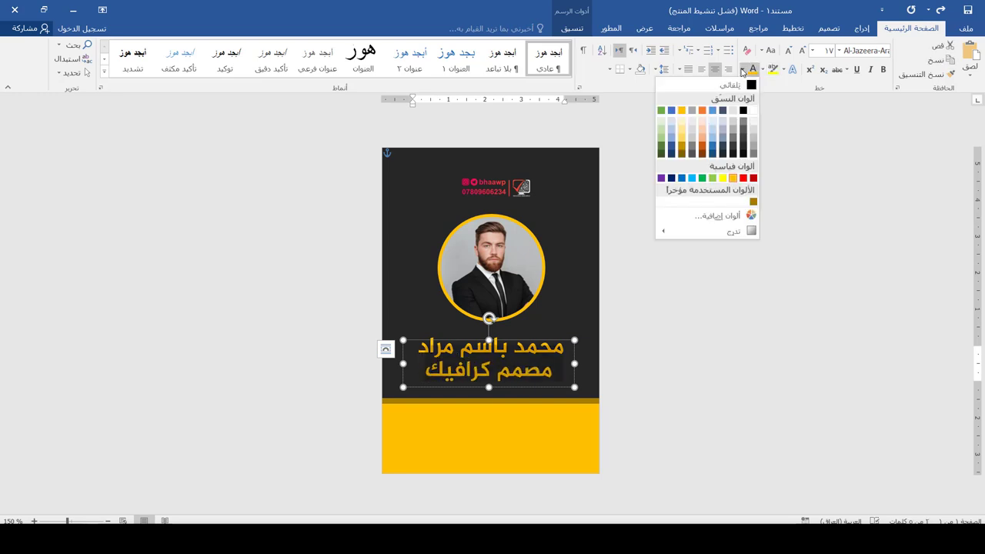
{"action": "left_click", "coordinate": [839, 50]}
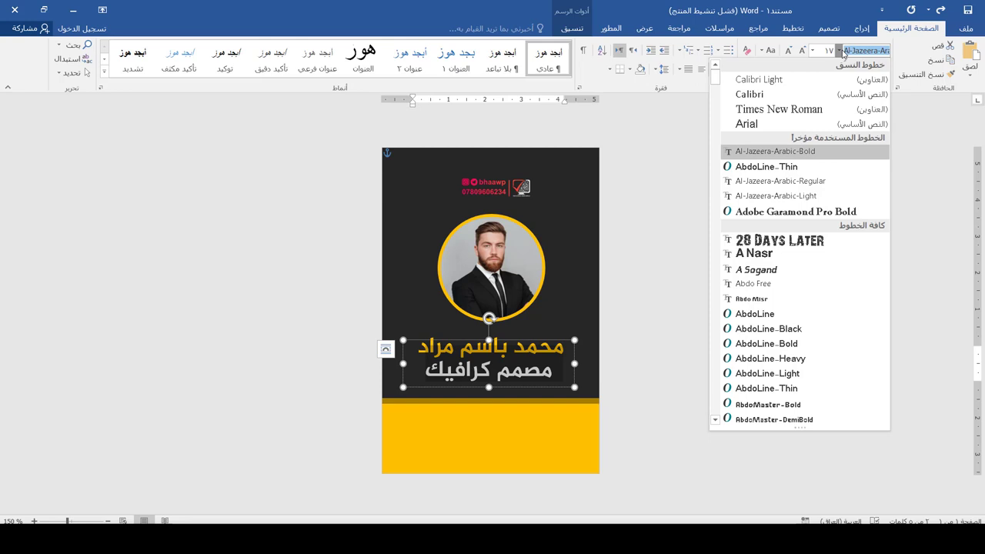
{"action": "left_click", "coordinate": [788, 181]}
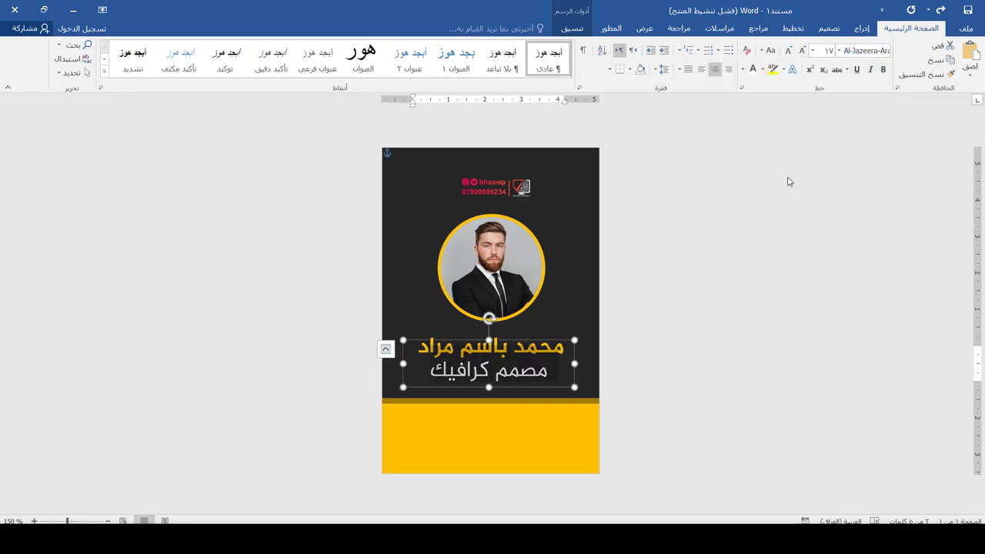
{"action": "left_click", "coordinate": [791, 50]}
{"action": "left_click", "coordinate": [791, 50]}
{"action": "left_click", "coordinate": [790, 50]}
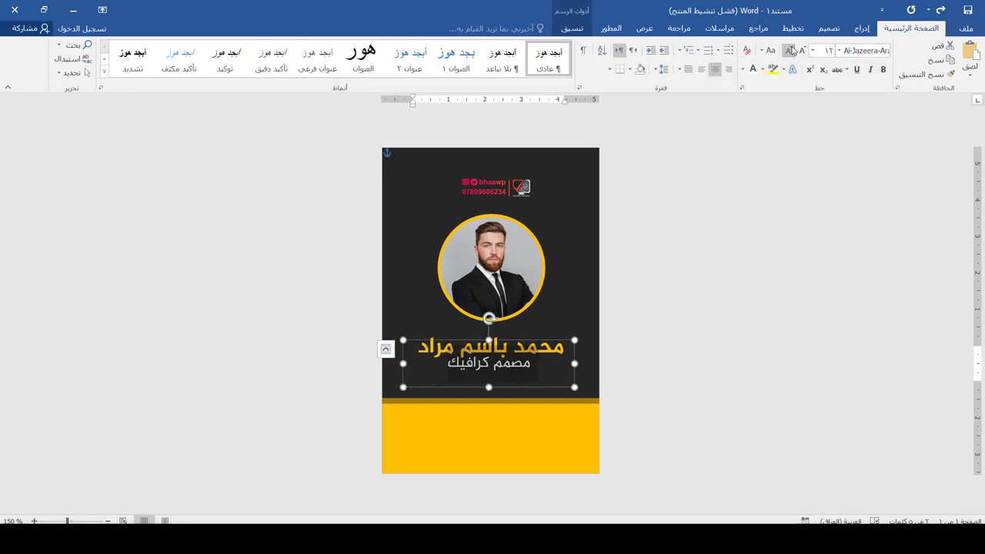
- Nudge the name up slightly and position the job title just beneath it
{"action": "left_click_drag", "start_coordinate": [560, 339], "coordinate": [560, 342]}
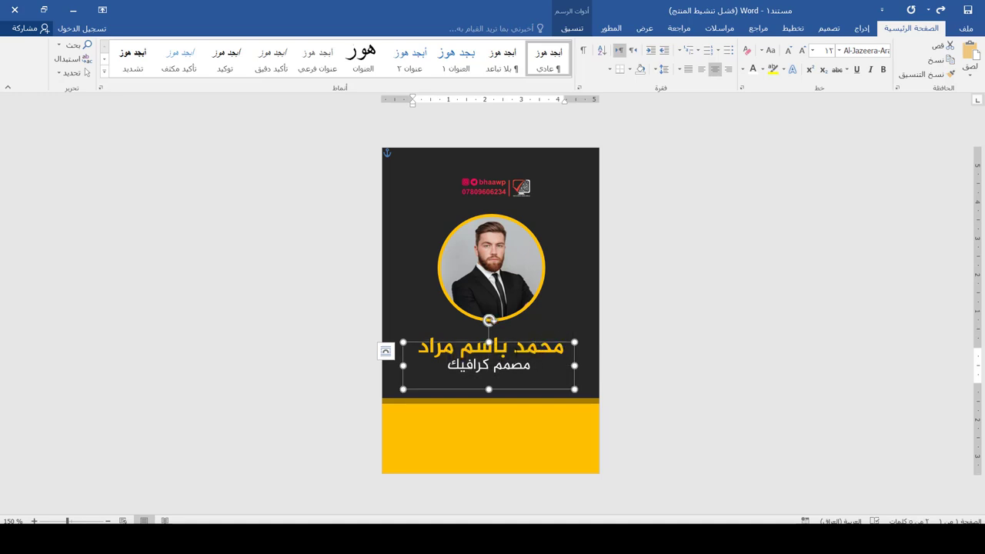
{"action": "left_click_drag", "start_coordinate": [520, 345], "coordinate": [526, 382]}
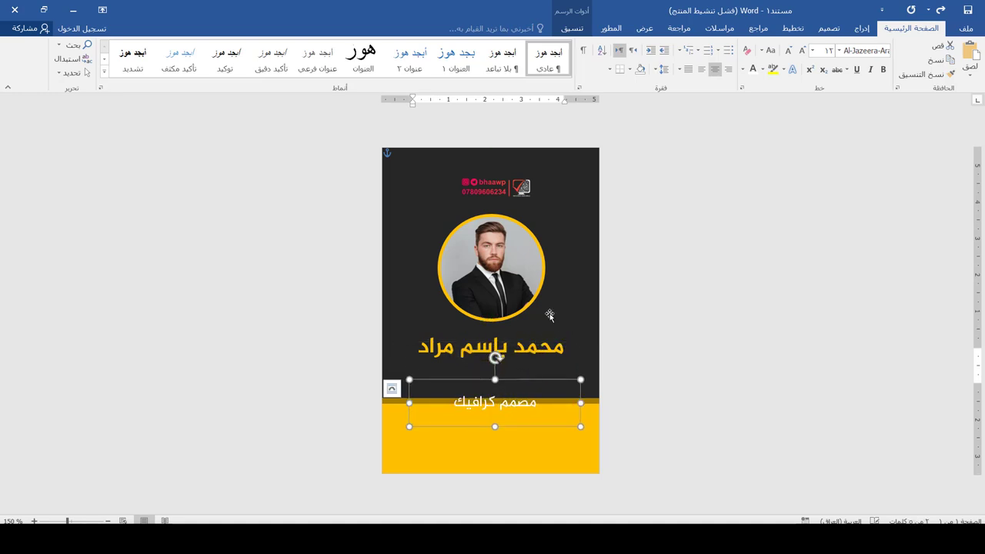
{"action": "left_click", "coordinate": [540, 339]}
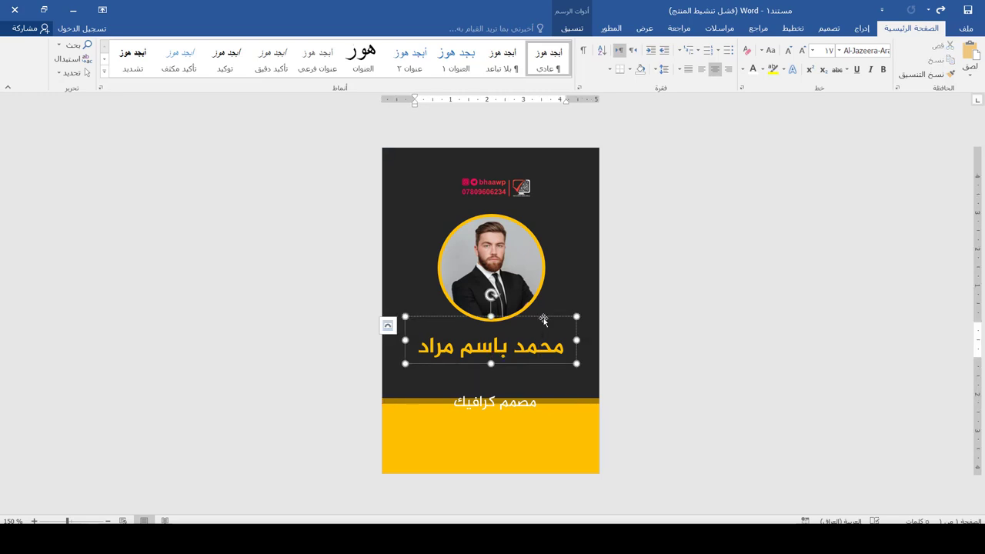
{"action": "key", "text": "Up"}
{"action": "key", "text": "Up"}
{"action": "key", "text": "Up"}
{"action": "key", "text": "Up"}
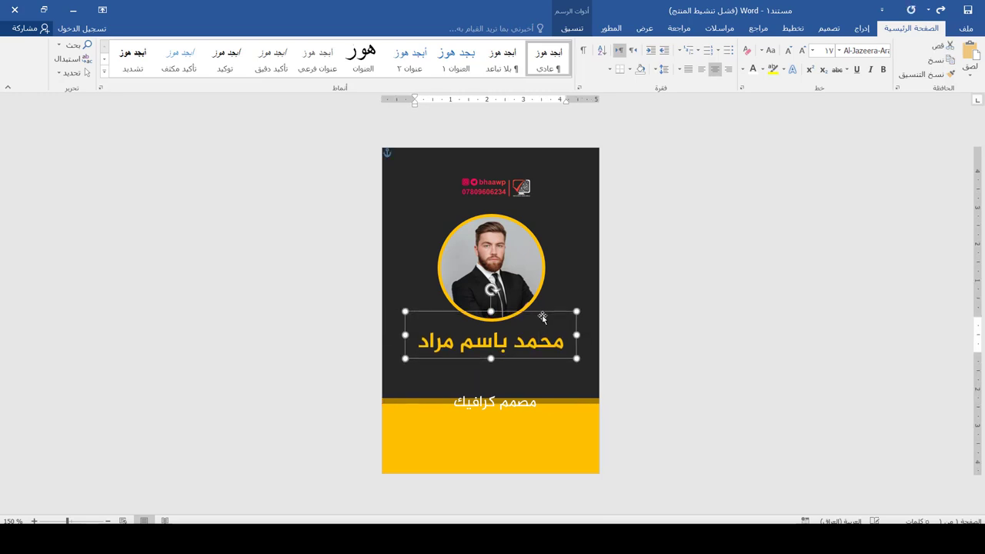
{"action": "left_click", "coordinate": [520, 401]}
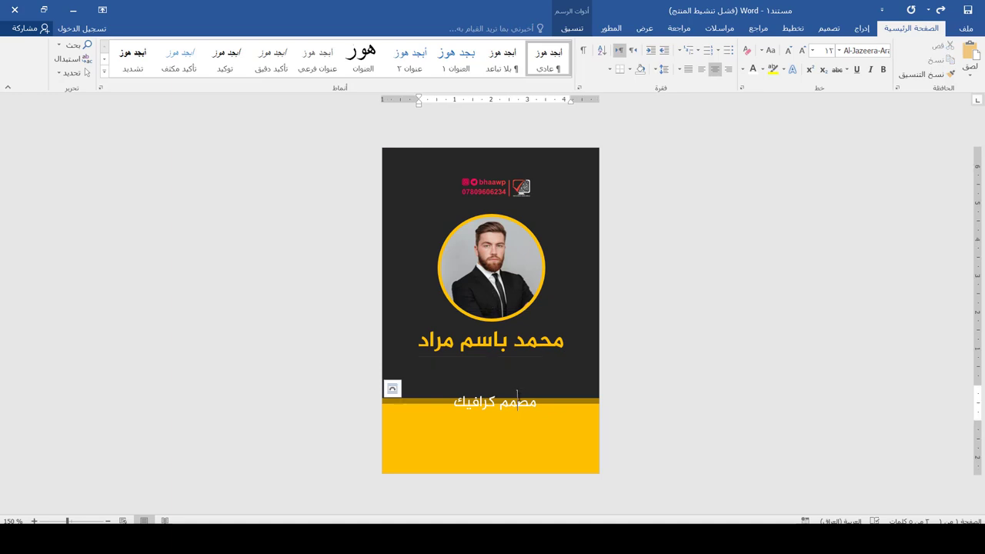
{"action": "left_click_drag", "start_coordinate": [515, 378], "coordinate": [507, 340]}
{"action": "left_click", "coordinate": [693, 193]}
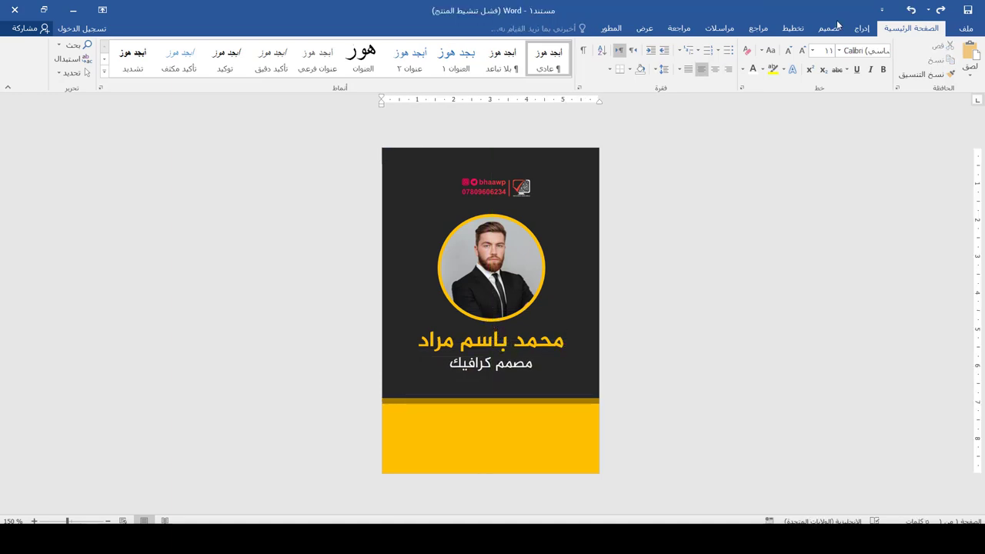
{"action": "left_click", "coordinate": [862, 28]}
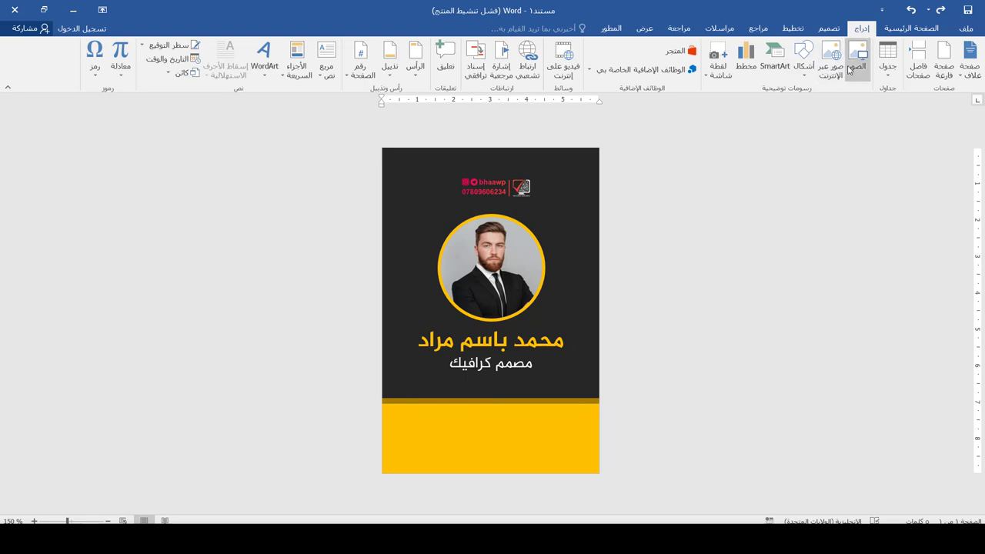
- Insert apb-qr-code.png in front of text, shrunk to a 1.16 cm square under the title
{"action": "left_click", "coordinate": [856, 61]}
{"action": "double_click", "coordinate": [440, 137]}
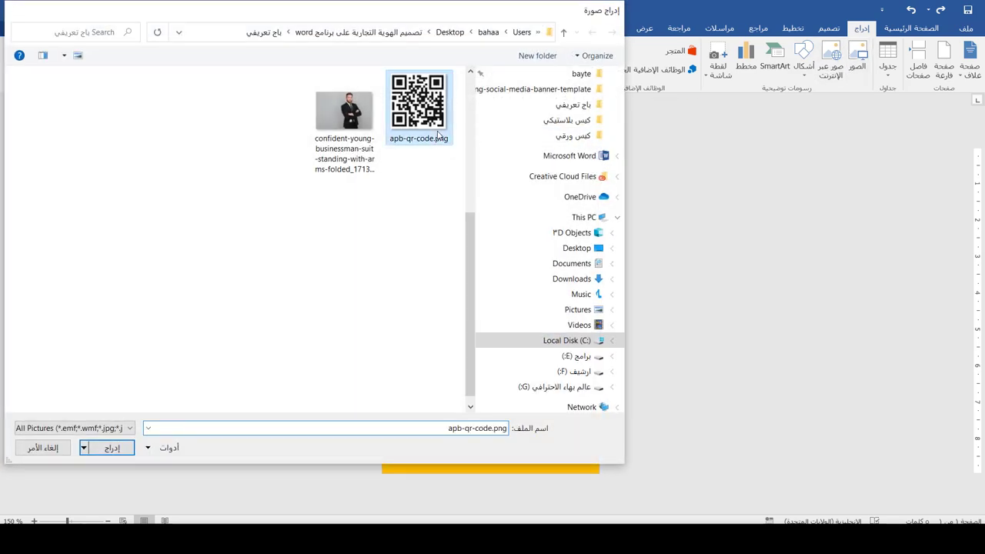
{"action": "left_click", "coordinate": [301, 77]}
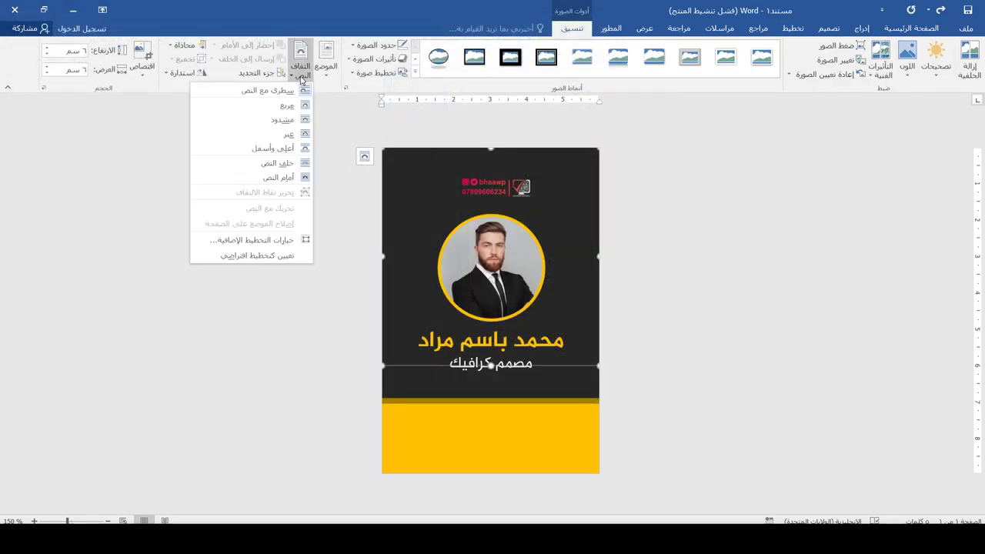
{"action": "left_click", "coordinate": [285, 179]}
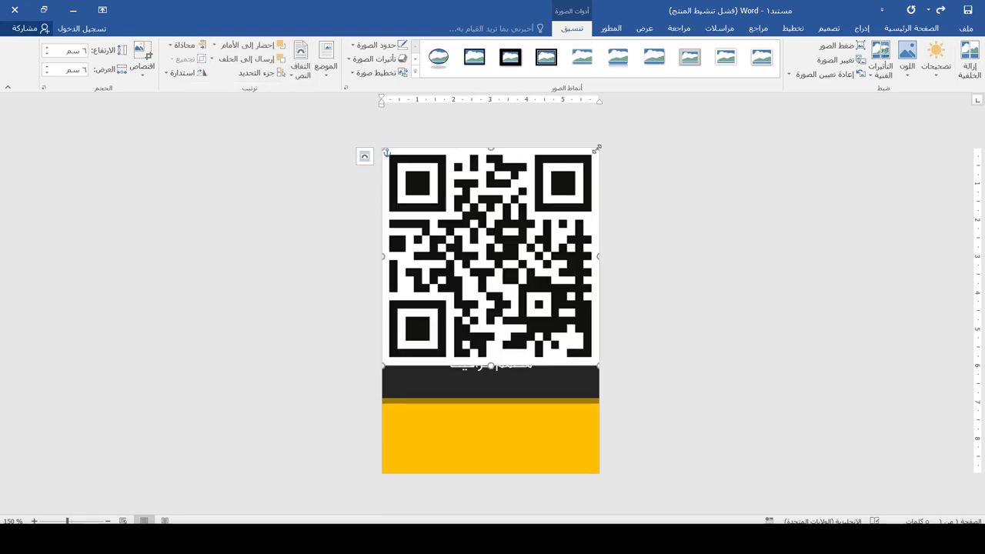
{"action": "left_click_drag", "start_coordinate": [596, 148], "coordinate": [495, 400]}
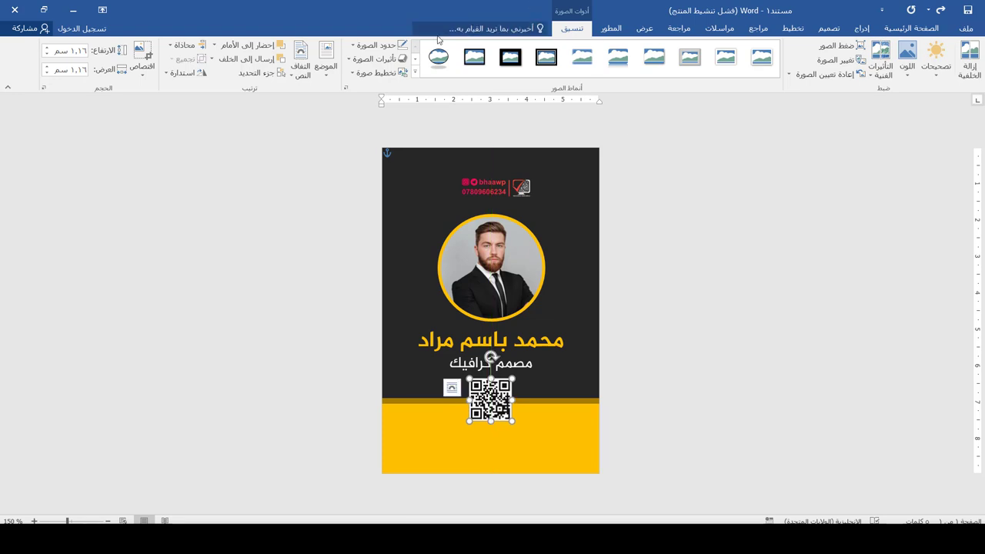
{"action": "left_click", "coordinate": [378, 46]}
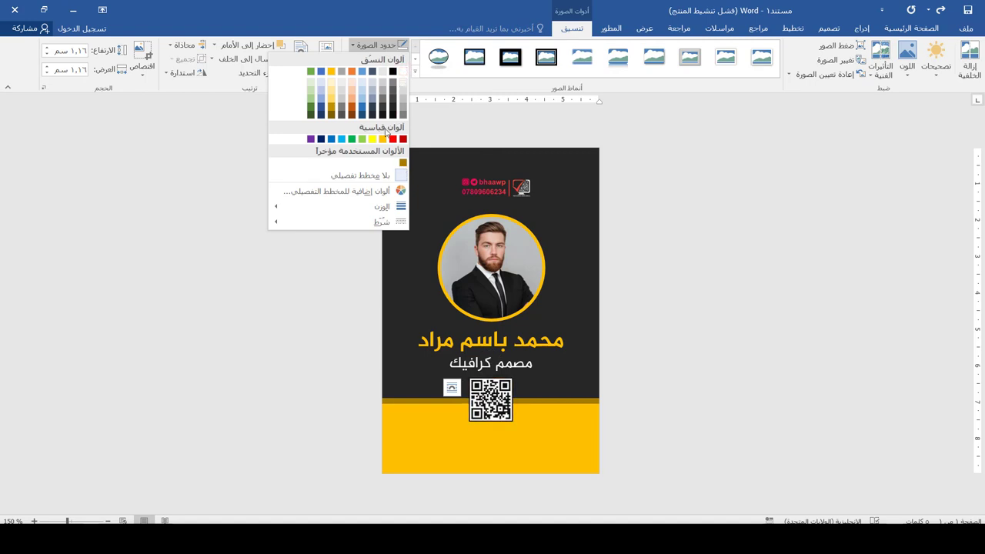
- Give the QR code a gold 1.5 pt picture border
{"action": "left_click", "coordinate": [382, 139]}
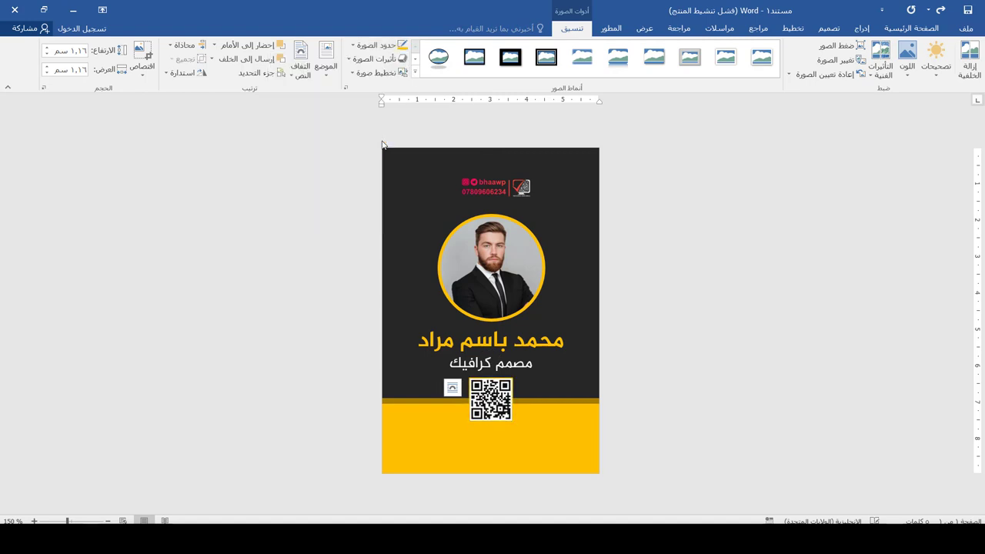
{"action": "left_click", "coordinate": [369, 44]}
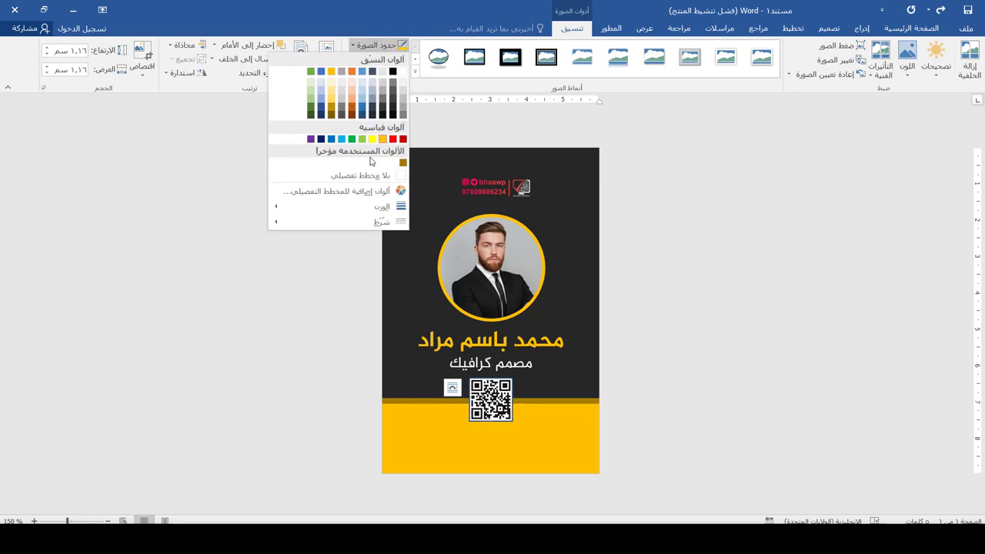
{"action": "mouse_move", "coordinate": [369, 206]}
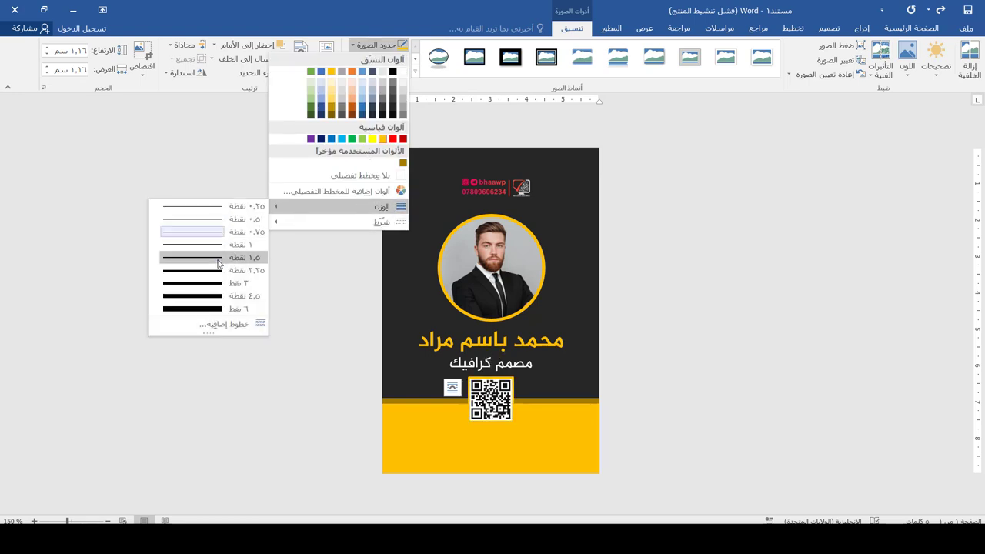
{"action": "left_click", "coordinate": [217, 257]}
{"action": "scroll", "coordinate": [362, 244], "scroll_direction": "down", "scroll_amount": 1, "text": "ctrl"}
{"action": "left_click", "coordinate": [658, 336]}
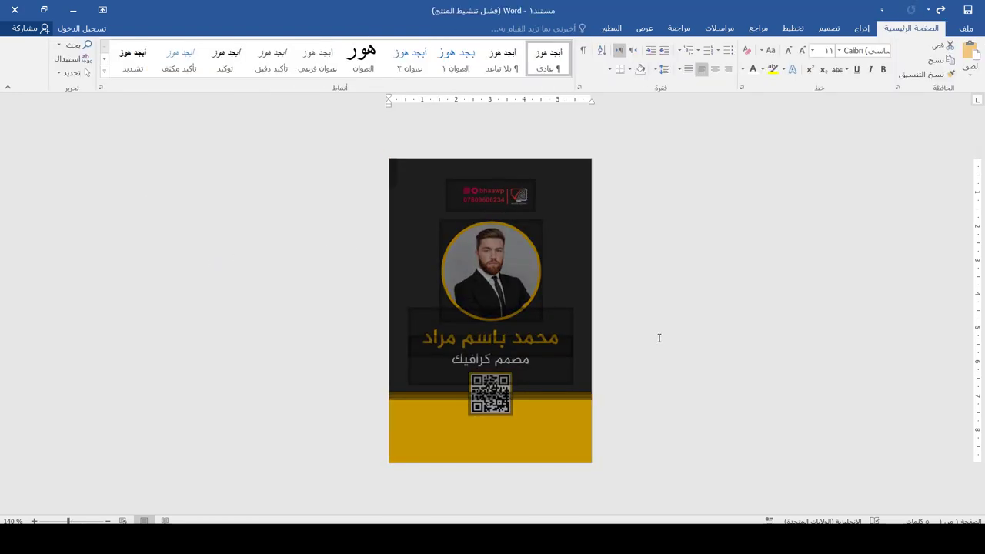
{"action": "left_click", "coordinate": [563, 439]}
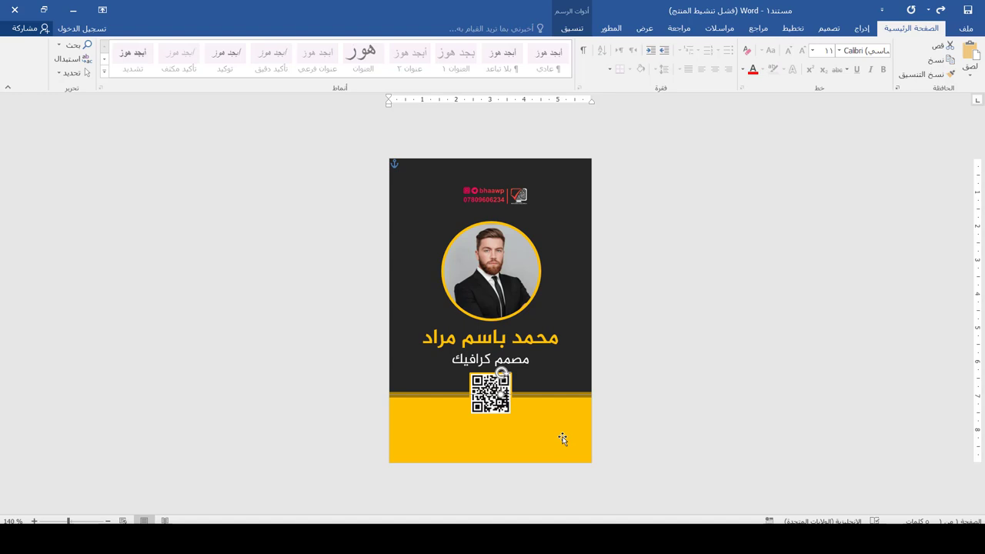
- Copy the job title box onto the yellow band and replace its text with the cardholder's e-mail address
{"action": "key", "text": "Tab"}
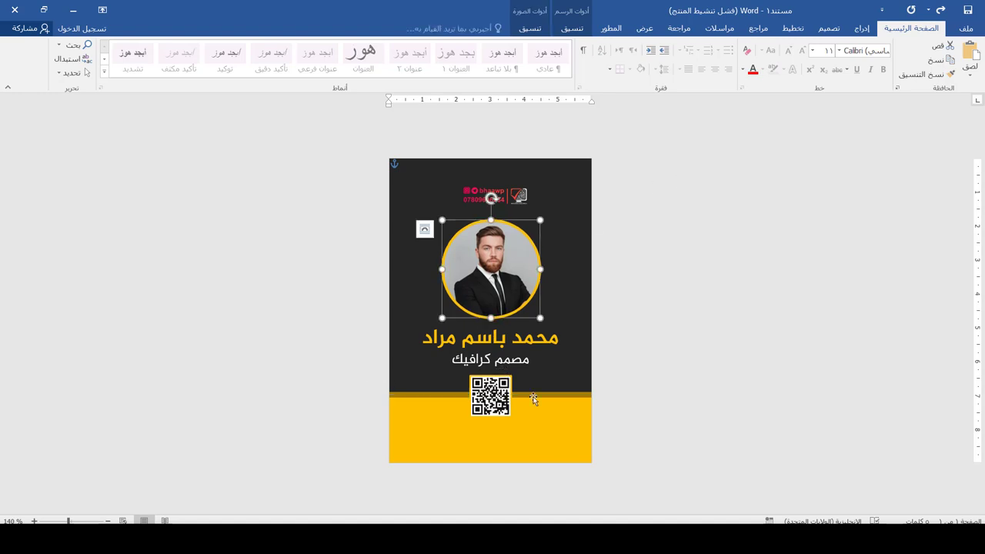
{"action": "key", "text": "Tab"}
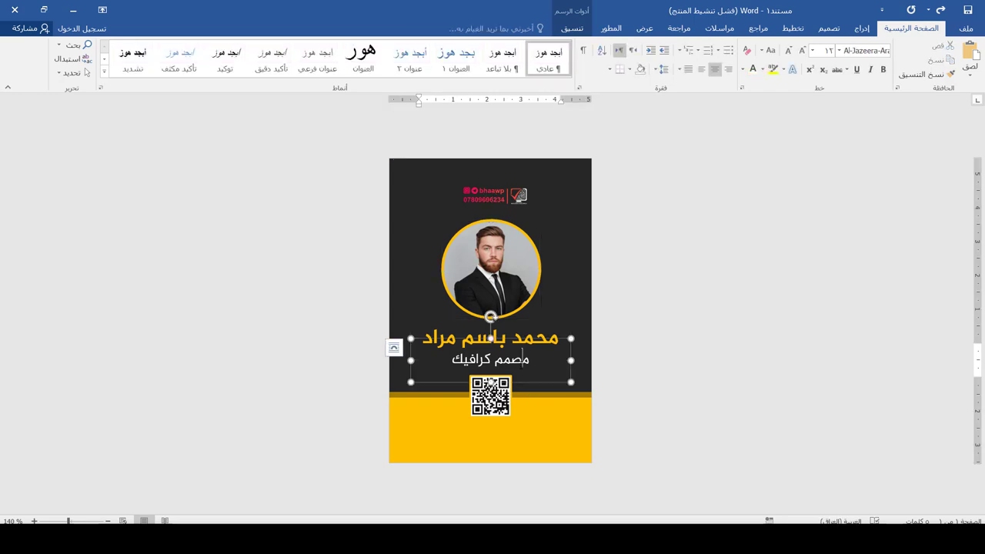
{"action": "left_click", "coordinate": [564, 338]}
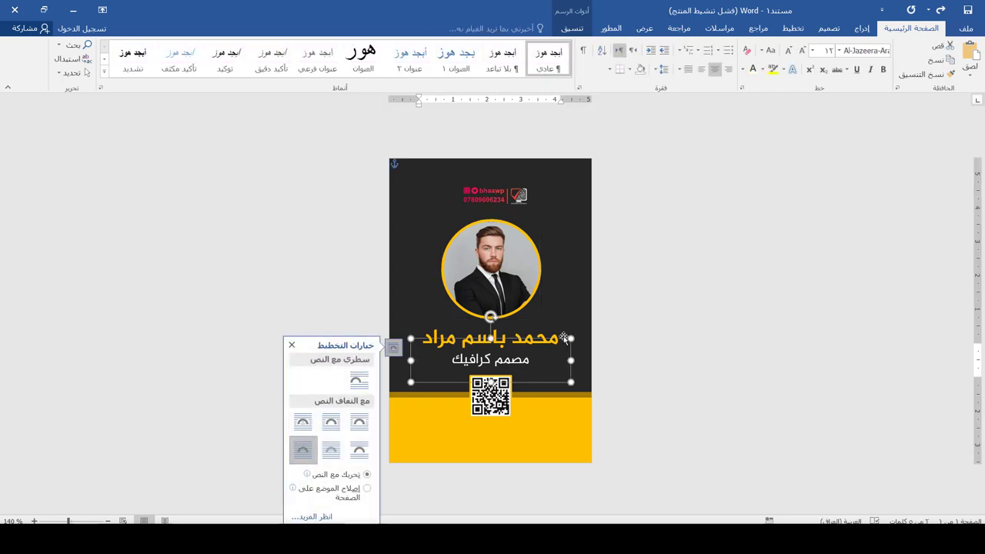
{"action": "left_click_drag", "start_coordinate": [564, 338], "coordinate": [510, 429]}
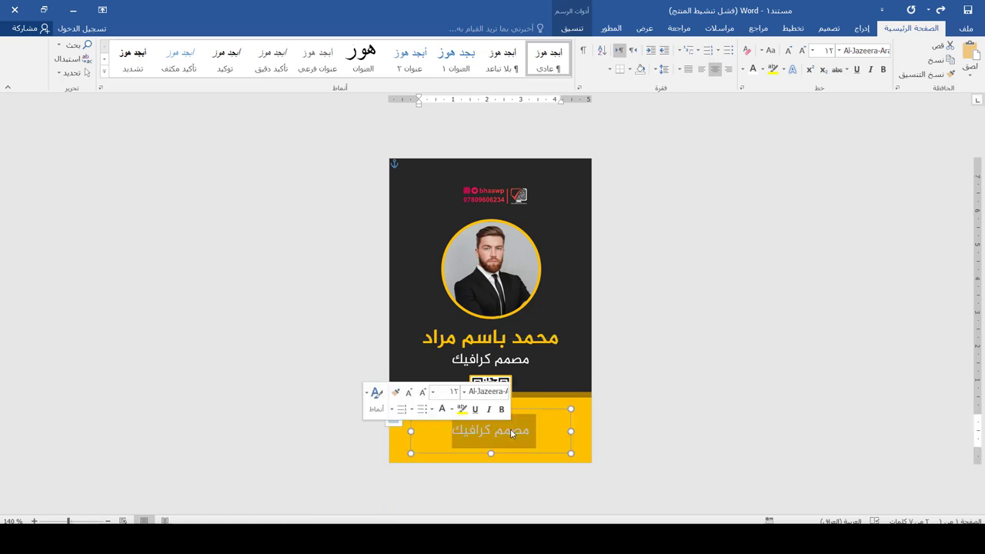
{"action": "key", "text": "Delete"}
{"action": "key", "text": "alt+shift"}
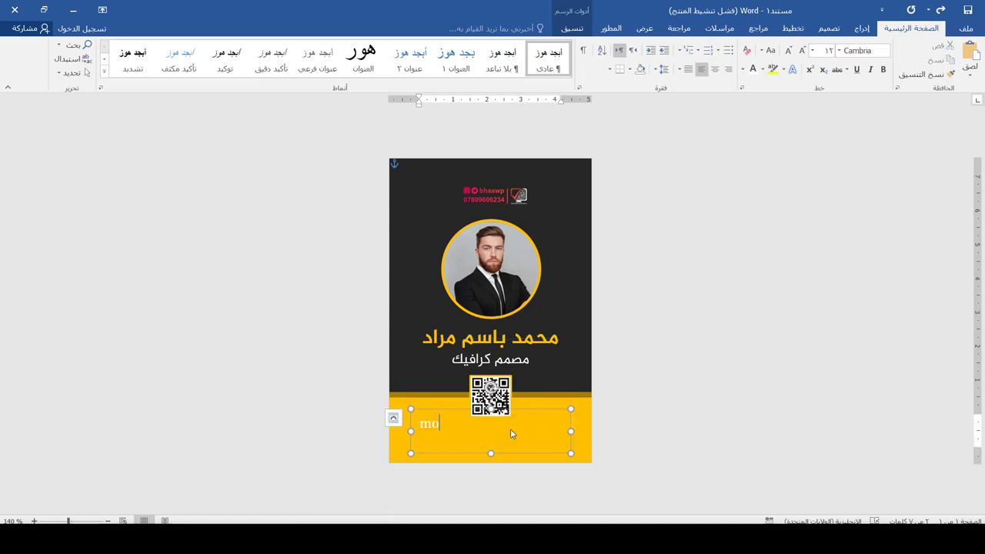
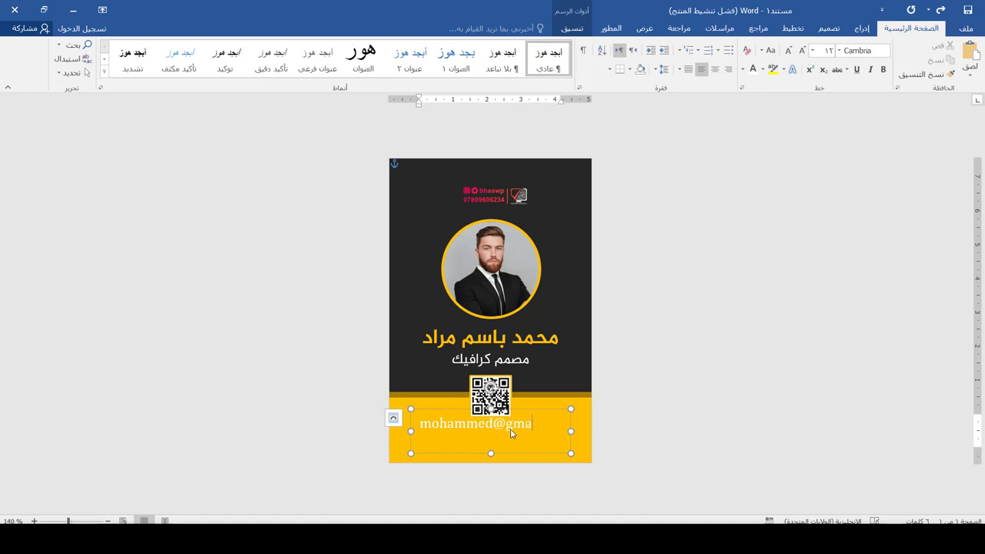
{"action": "key", "text": "ctrl+a"}
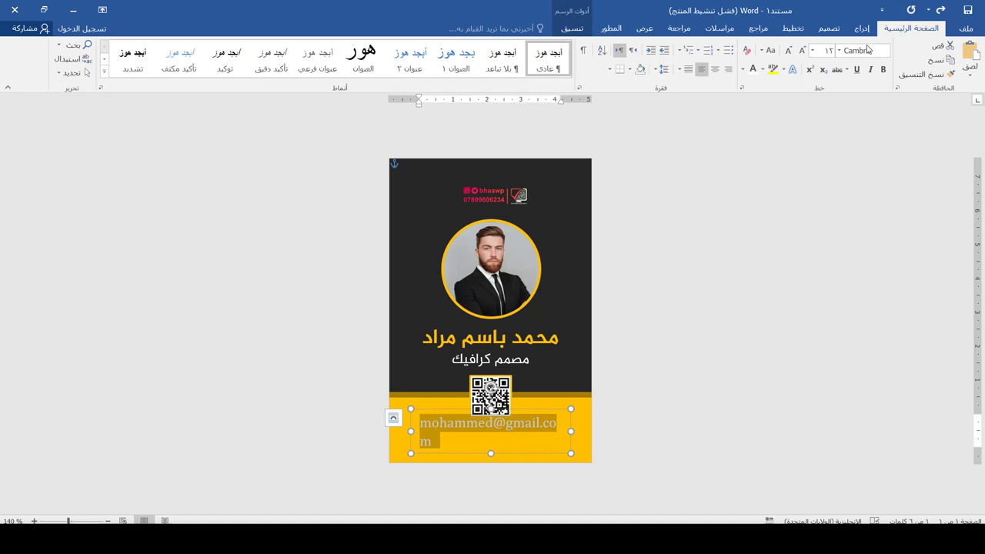
- Try fonts on the e-mail text, including Al-Jazeera-Arabic-Regular and Adobe Garamond Pro
{"action": "left_click", "coordinate": [839, 50]}
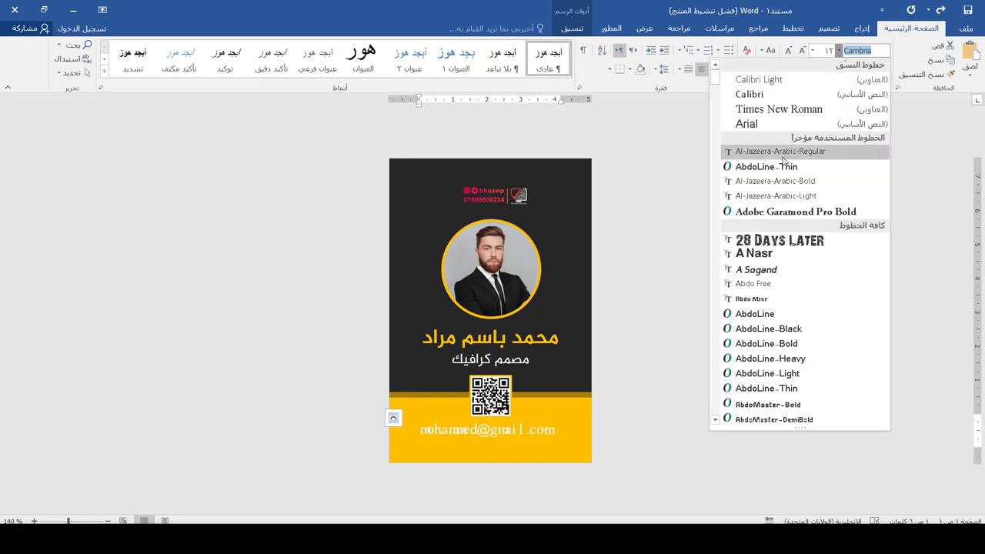
{"action": "left_click", "coordinate": [782, 153]}
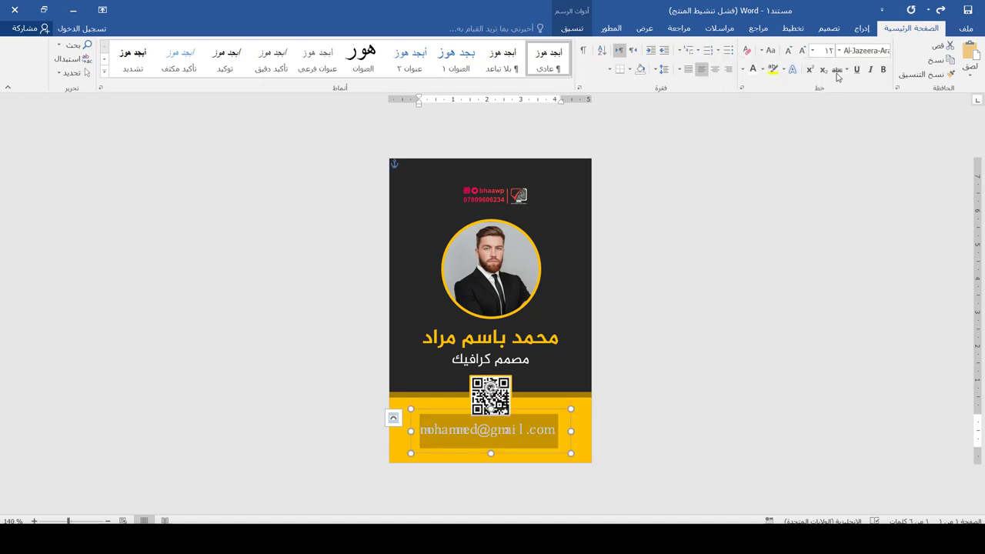
{"action": "left_click", "coordinate": [863, 52]}
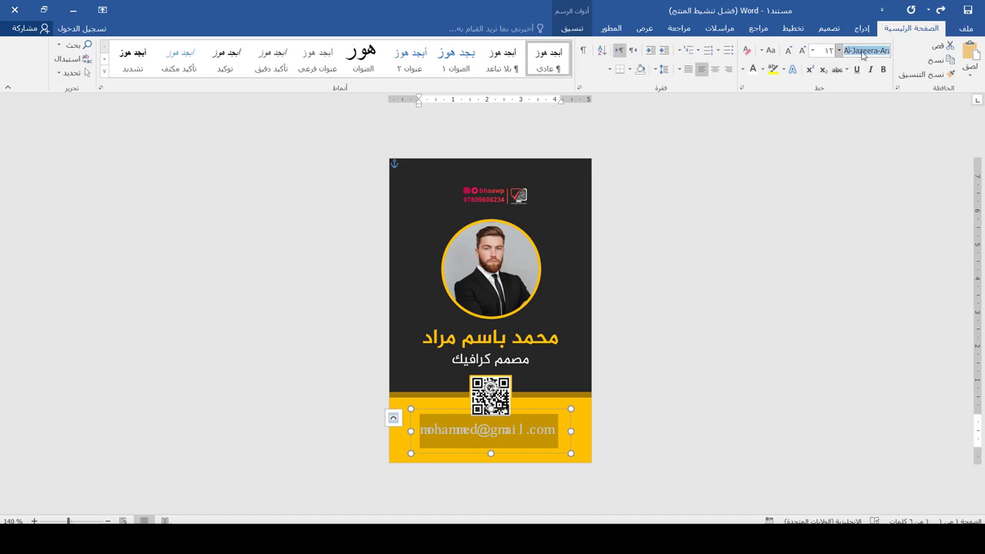
{"action": "left_click", "coordinate": [863, 52]}
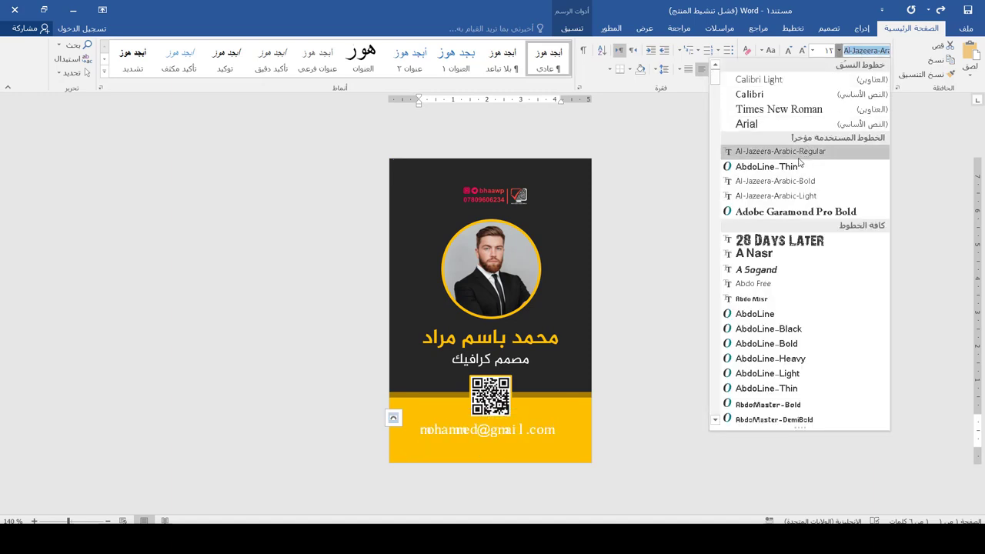
{"action": "left_click", "coordinate": [781, 151]}
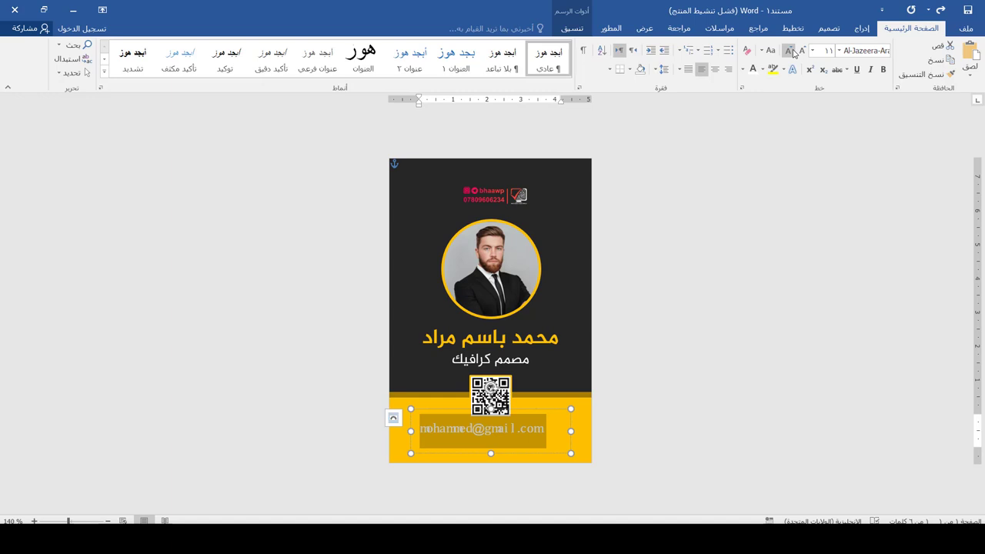
{"action": "left_click", "coordinate": [793, 51]}
{"action": "left_click", "coordinate": [839, 50]}
{"action": "left_click", "coordinate": [716, 420]}
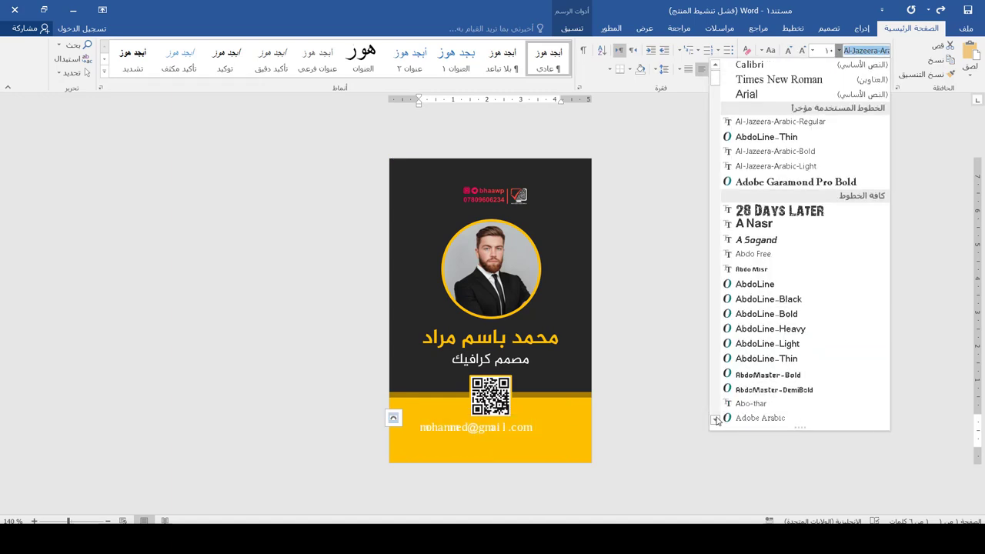
{"action": "scroll", "coordinate": [716, 420], "scroll_direction": "down", "scroll_amount": 4}
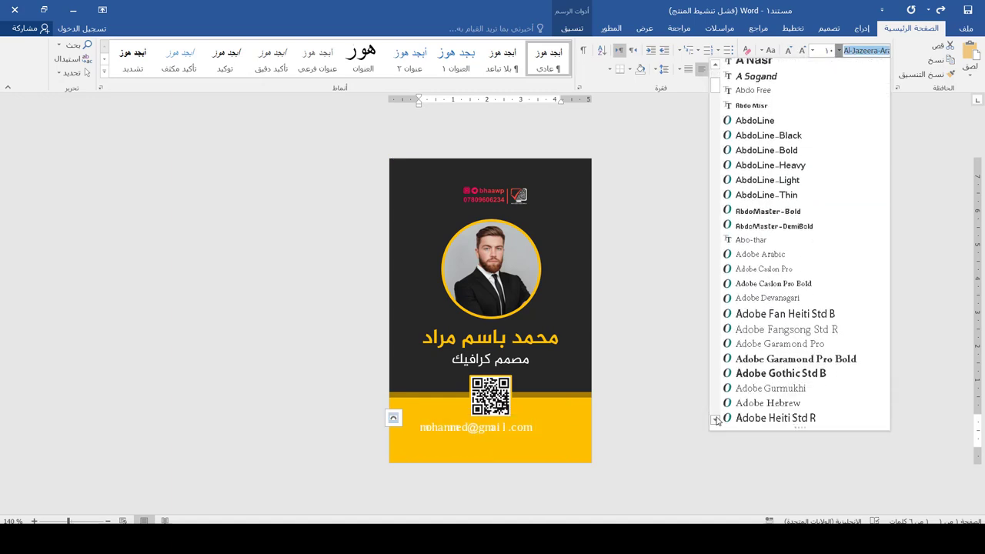
{"action": "left_click", "coordinate": [776, 350]}
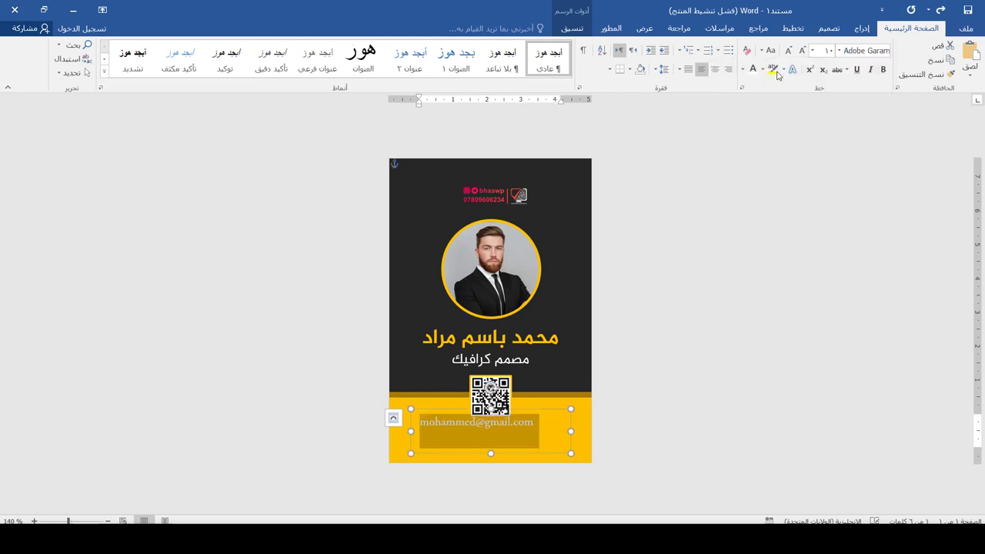
- Make the e-mail text bold Arial 10 in Automatic black
{"action": "left_click", "coordinate": [883, 69]}
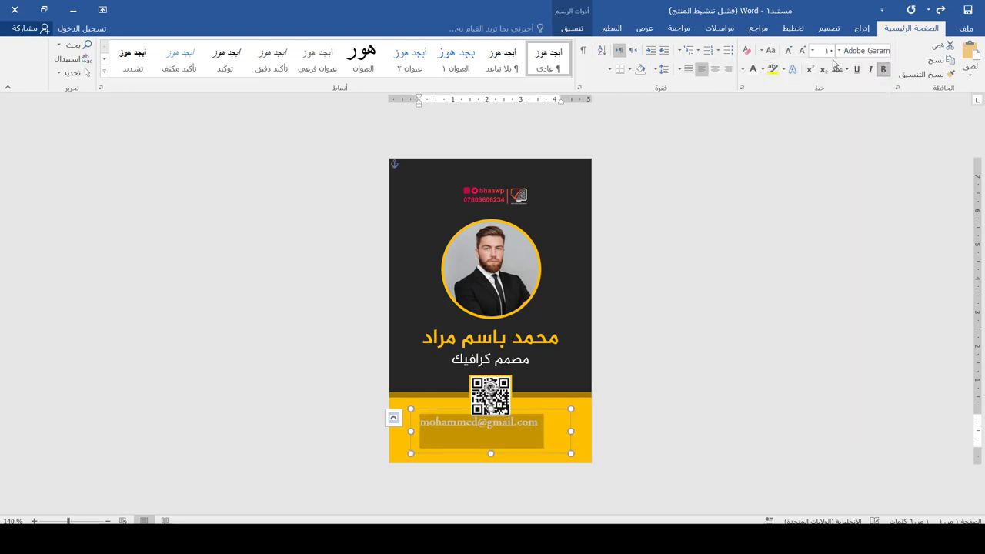
{"action": "left_click", "coordinate": [802, 51]}
{"action": "left_click", "coordinate": [859, 50]}
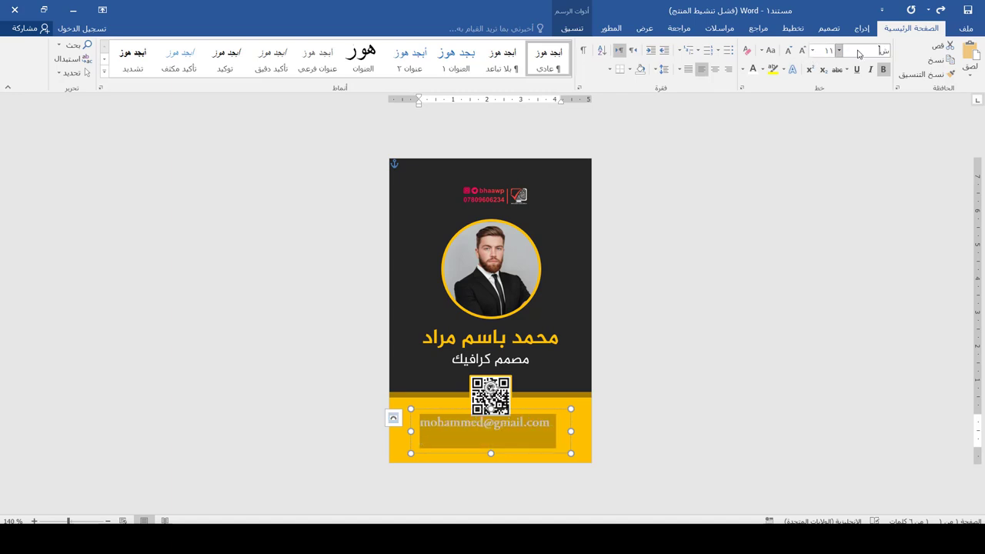
{"action": "key", "text": "ctrl+z"}
{"action": "key", "text": "ctrl+z"}
{"action": "key", "text": "ctrl+z"}
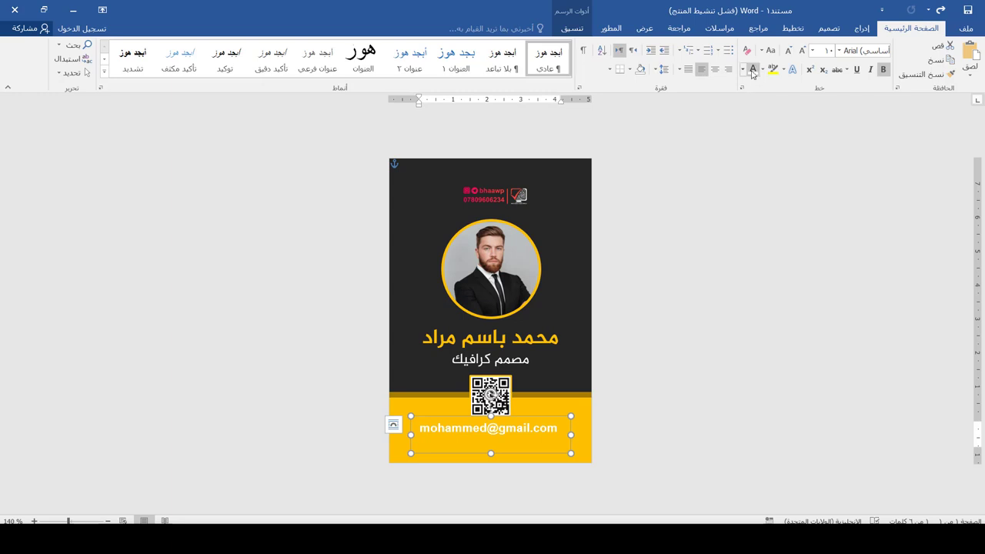
{"action": "left_click", "coordinate": [743, 69]}
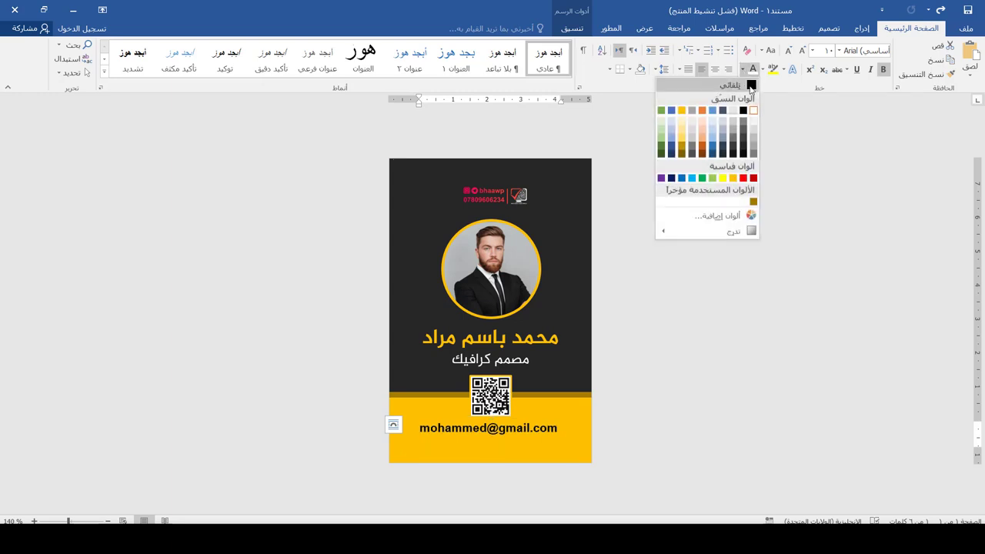
{"action": "left_click", "coordinate": [750, 86]}
- Duplicate the e-mail box and turn it into a centred right-to-left 'فصيلة الدم | O+' line
{"action": "key", "text": "ctrl+v"}
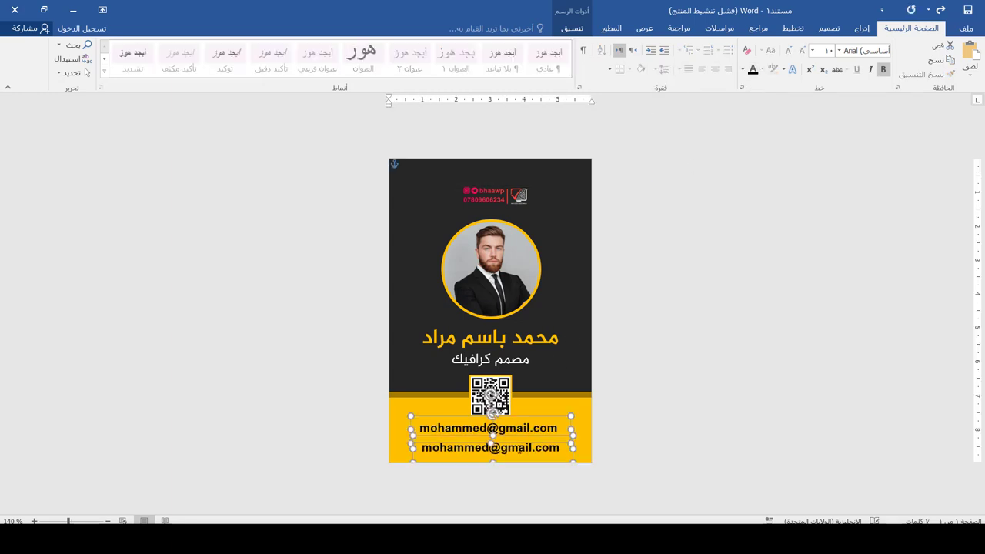
{"action": "left_click", "coordinate": [519, 447]}
{"action": "triple_click", "coordinate": [518, 447]}
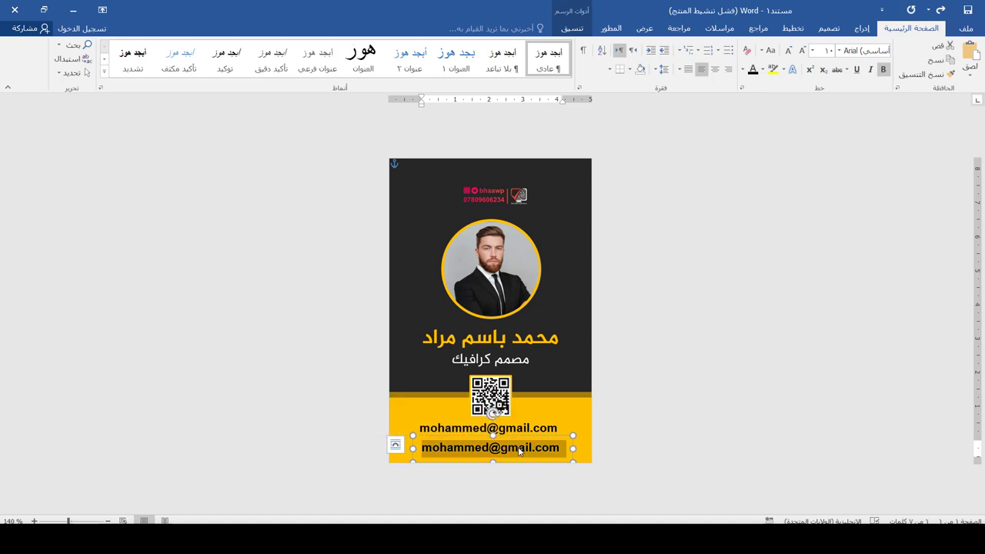
{"action": "type", "text": "O+"}
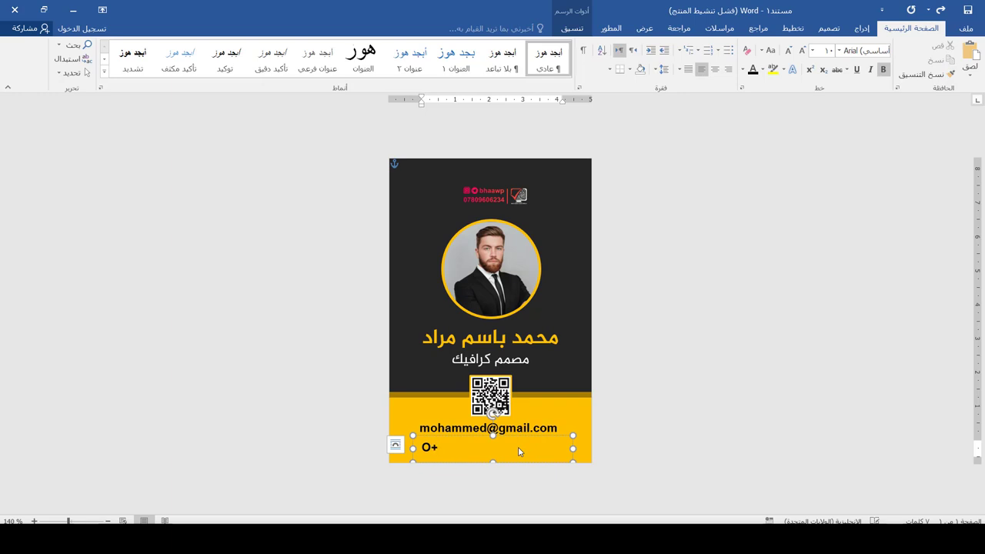
{"action": "triple_click", "coordinate": [519, 452]}
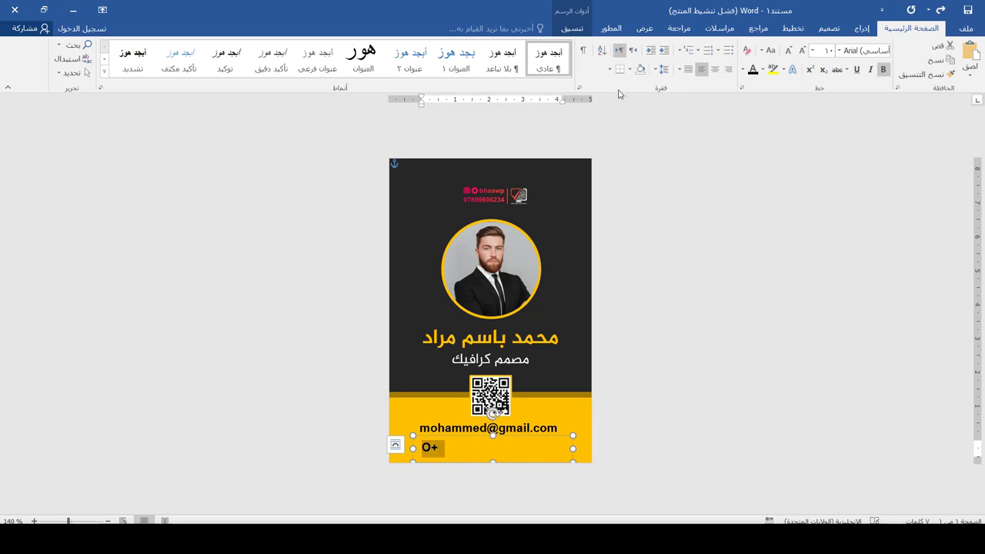
{"action": "left_click", "coordinate": [715, 69]}
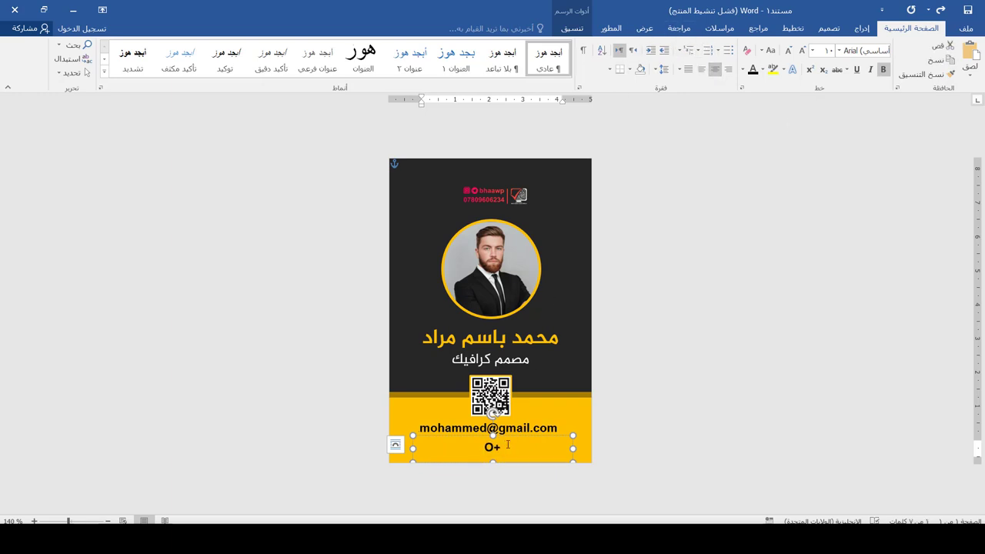
{"action": "mouse_move", "coordinate": [498, 445]}
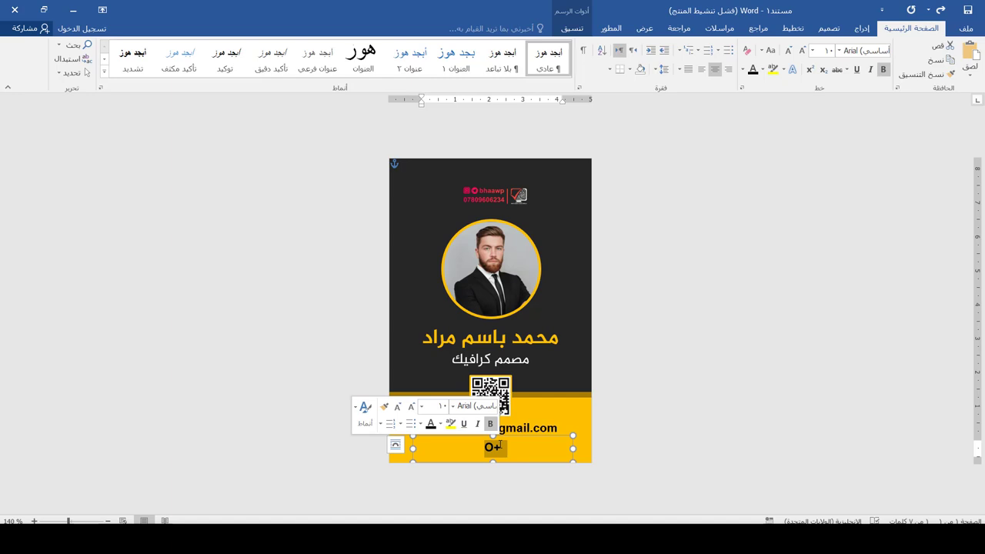
{"action": "type", "text": "فصيلة ال"}
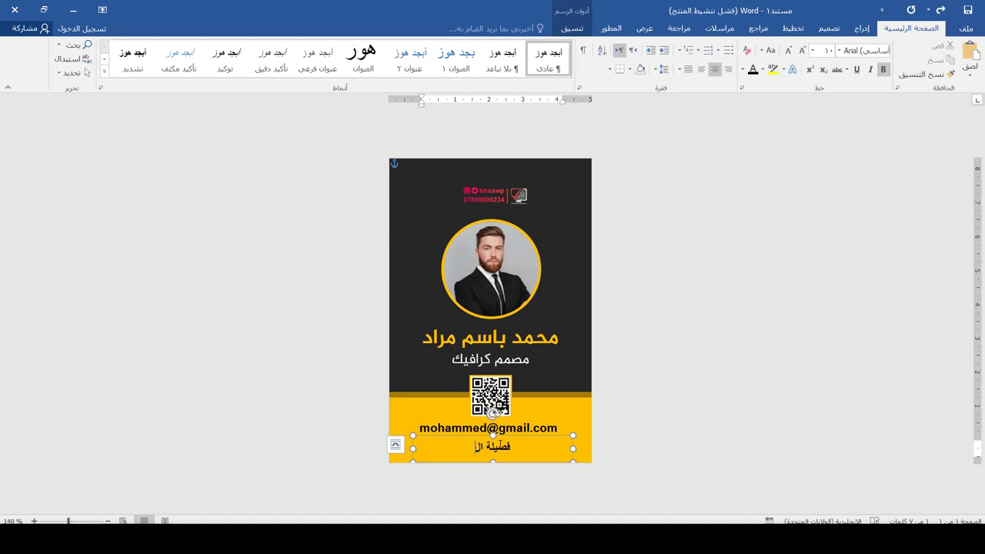
{"action": "type", "text": "دم |"}
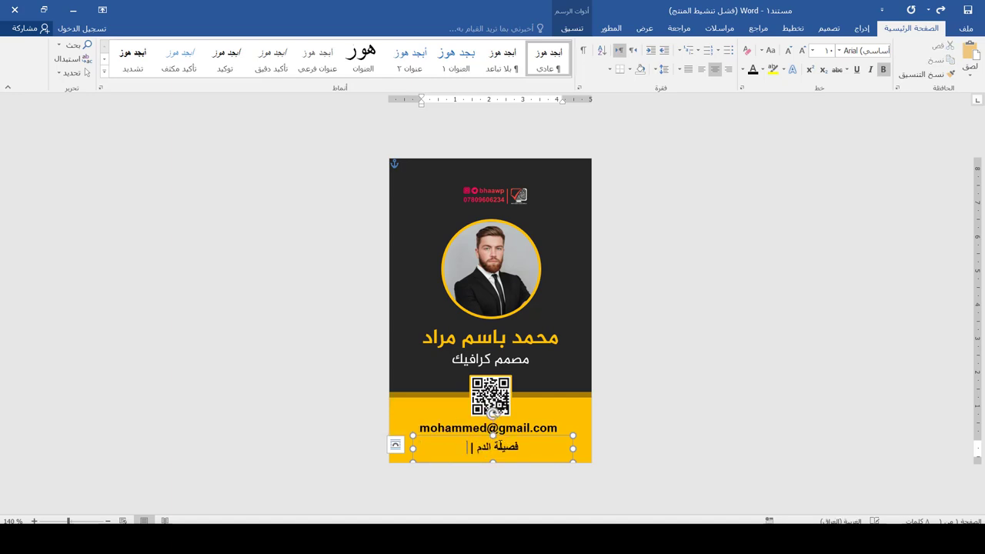
{"action": "key", "text": "alt+shift"}
{"action": "type", "text": "O"}
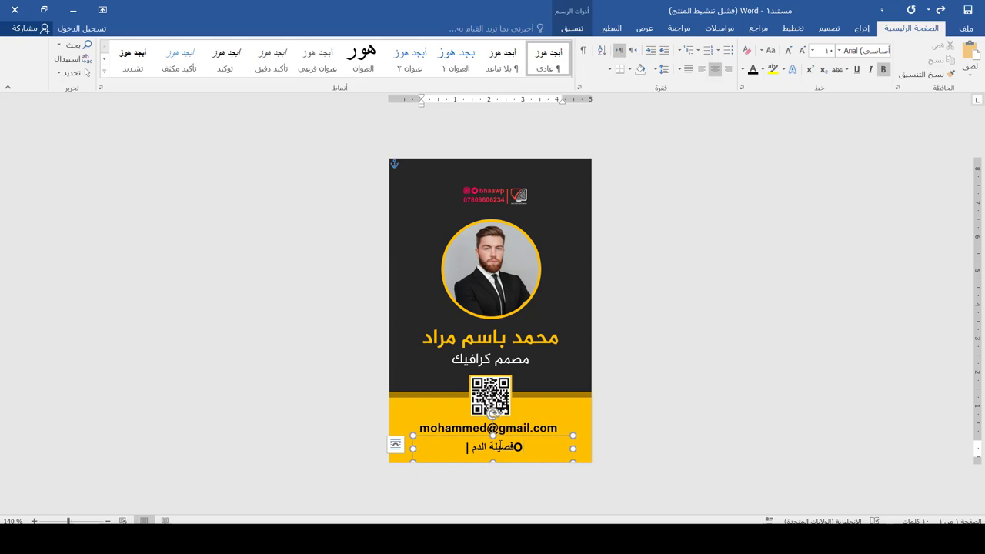
{"action": "type", "text": "+"}
{"action": "key", "text": "ctrl+a"}
{"action": "left_click", "coordinate": [634, 50]}
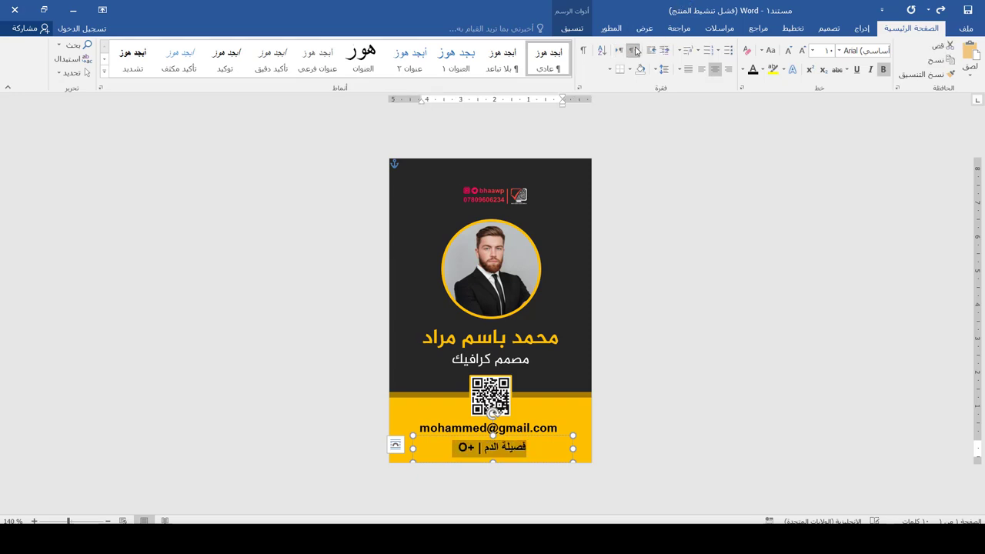
- Make the e-mail line non-bold, 9 pt and centred
{"action": "triple_click", "coordinate": [488, 428]}
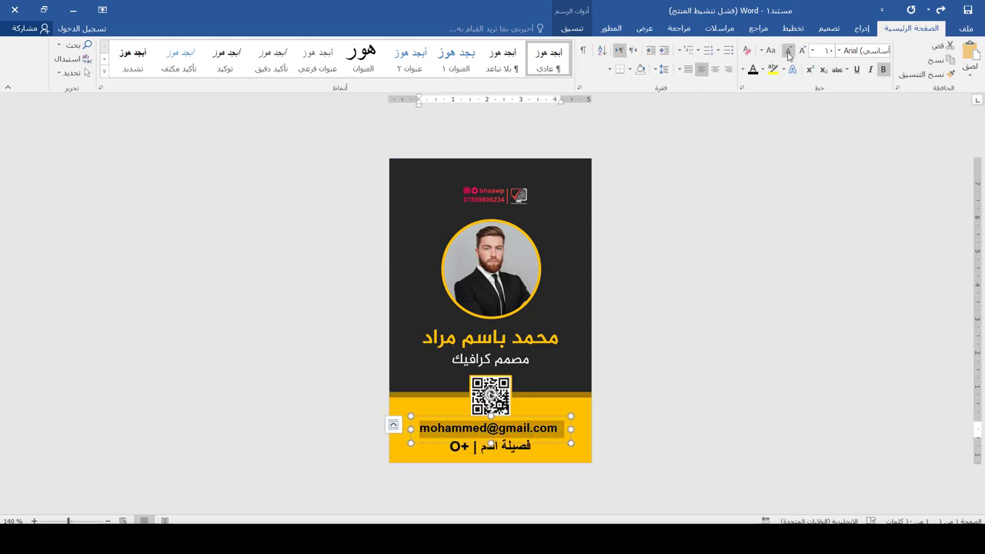
{"action": "left_click", "coordinate": [883, 69]}
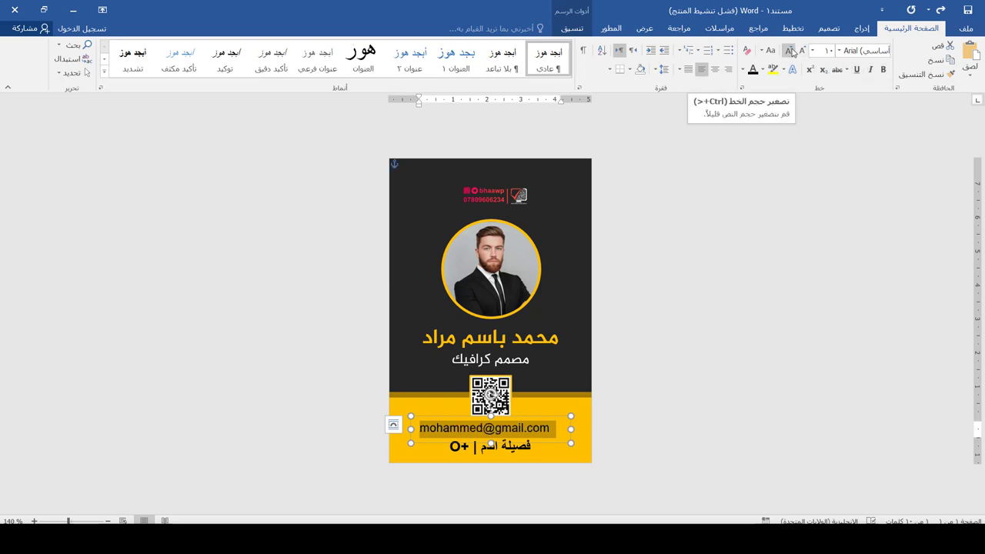
{"action": "left_click", "coordinate": [791, 50]}
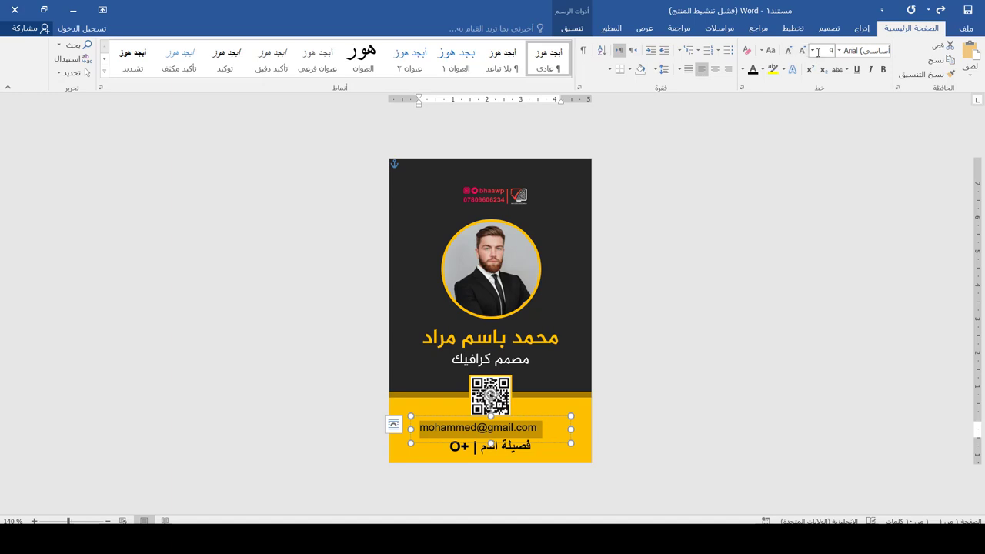
{"action": "left_click", "coordinate": [715, 69]}
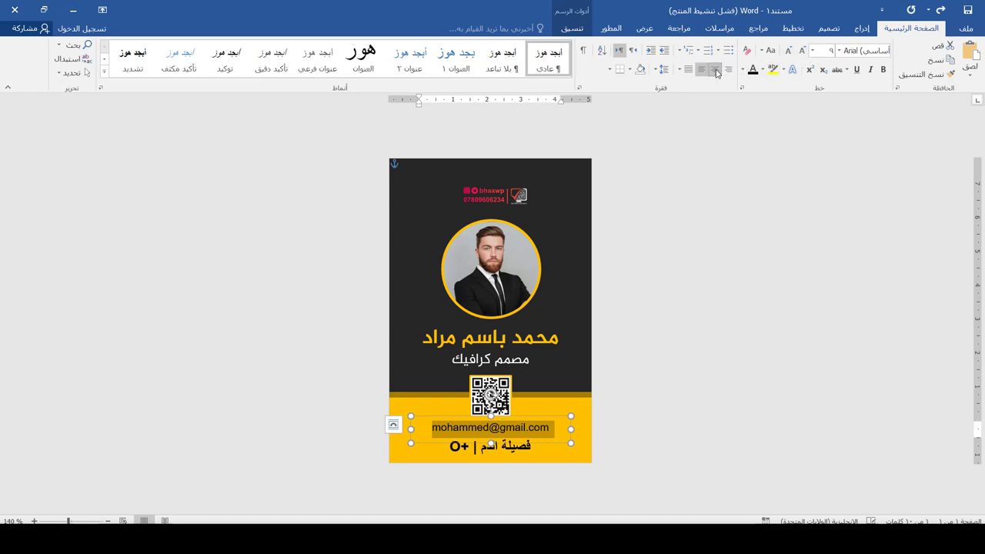
{"action": "left_click", "coordinate": [504, 451]}
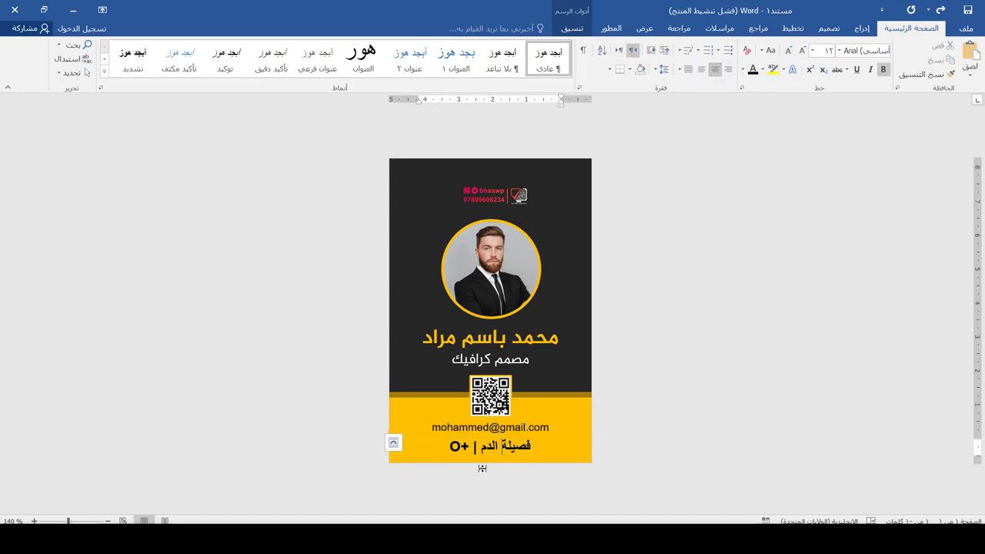
{"action": "left_click", "coordinate": [176, 242]}
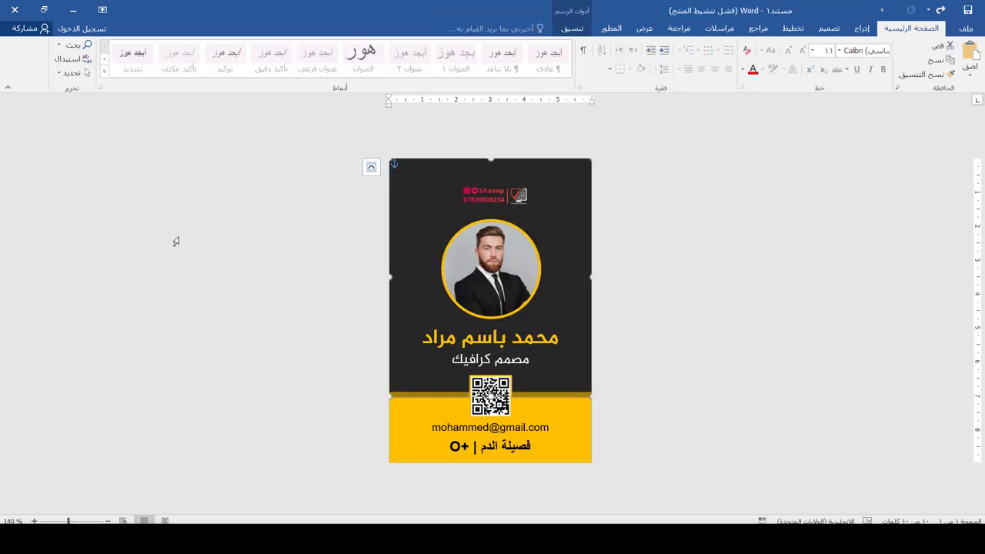